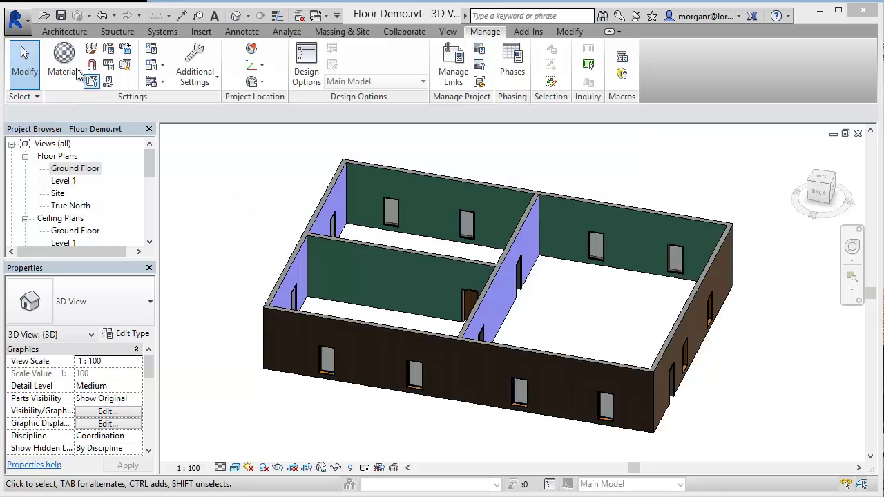
Filter the Material Browser by 'floor' and review the Default Floor and Oak Flooring materials.
{"action": "left_click", "coordinate": [69, 61]}
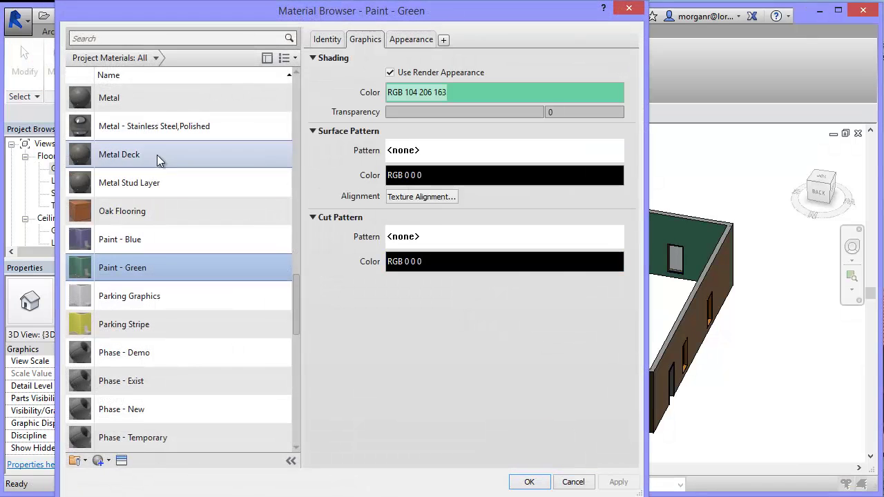
{"action": "left_click", "coordinate": [109, 39]}
{"action": "type", "text": "floor"}
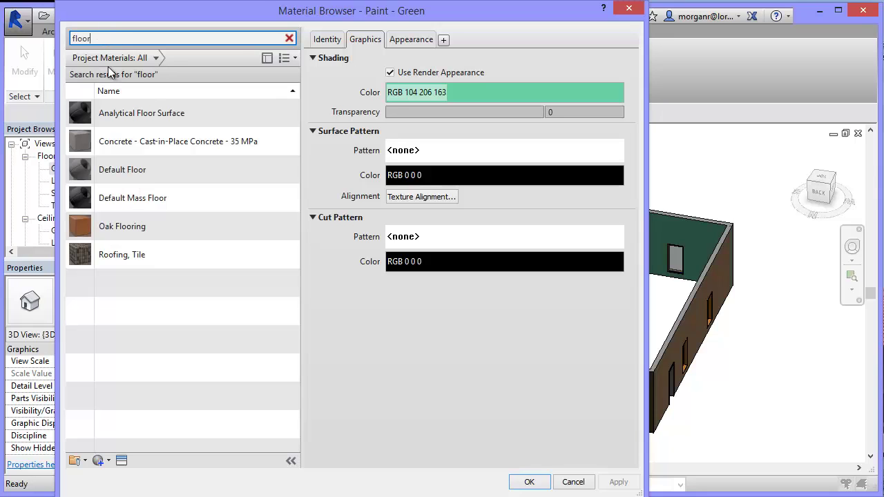
{"action": "left_click", "coordinate": [114, 170]}
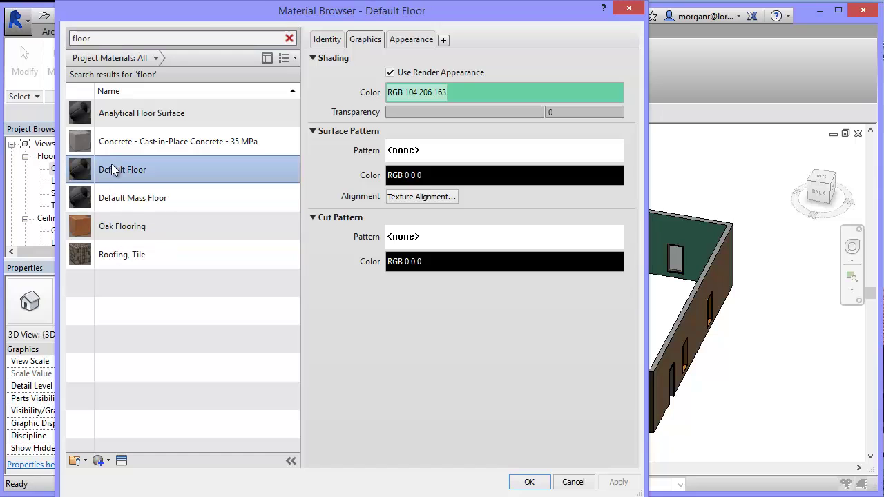
{"action": "left_click", "coordinate": [122, 227]}
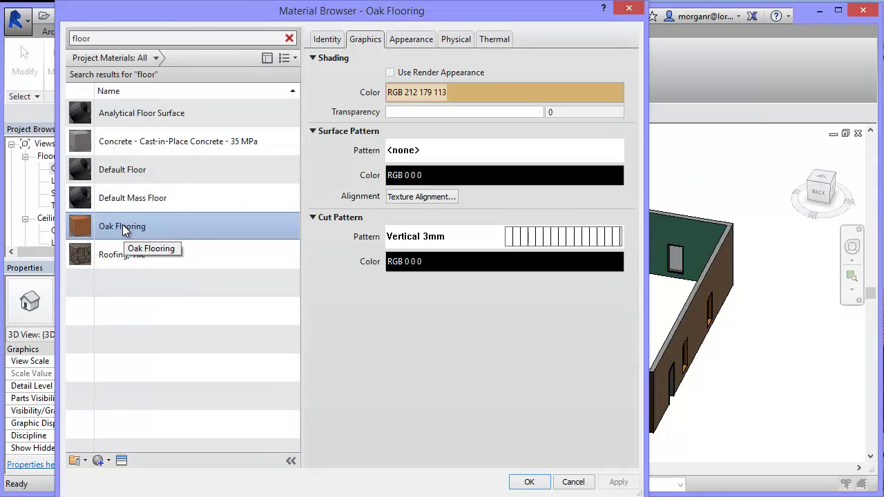
{"action": "right_click", "coordinate": [123, 229]}
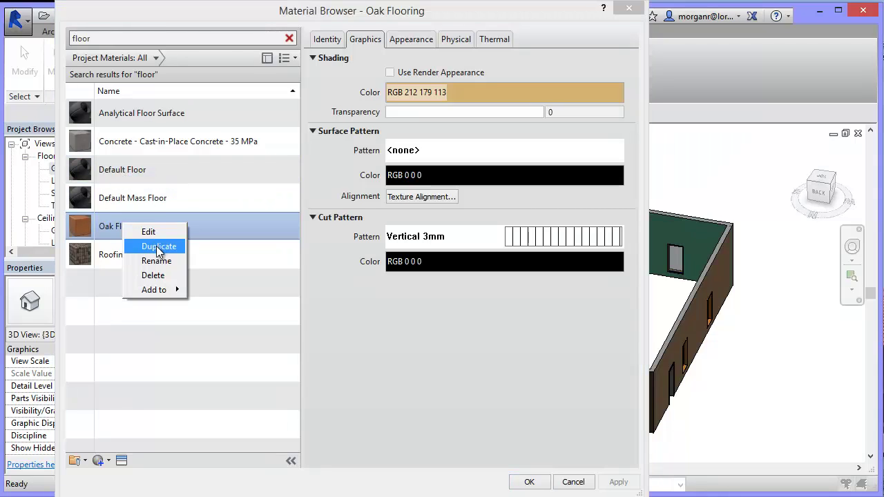
Duplicate Oak Flooring, set shading to use render appearance, and rename the copy 'Floor - Beech'.
{"action": "left_click", "coordinate": [156, 246]}
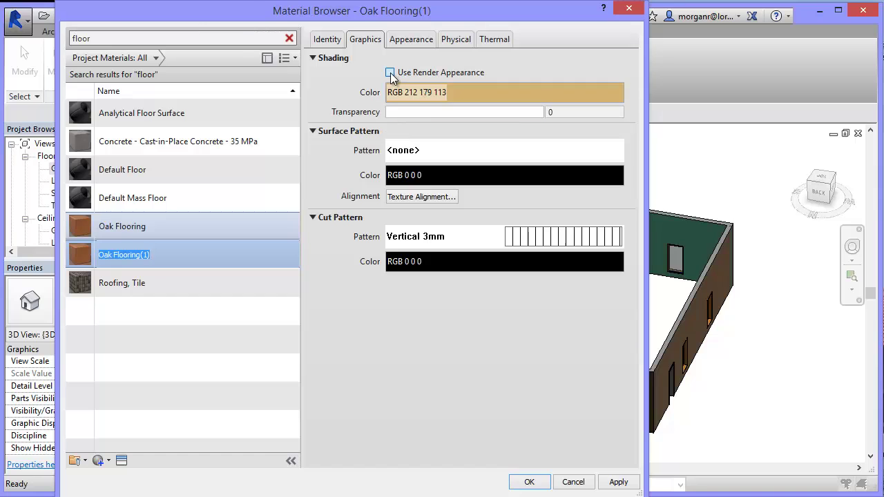
{"action": "left_click", "coordinate": [390, 72]}
{"action": "left_click", "coordinate": [329, 41]}
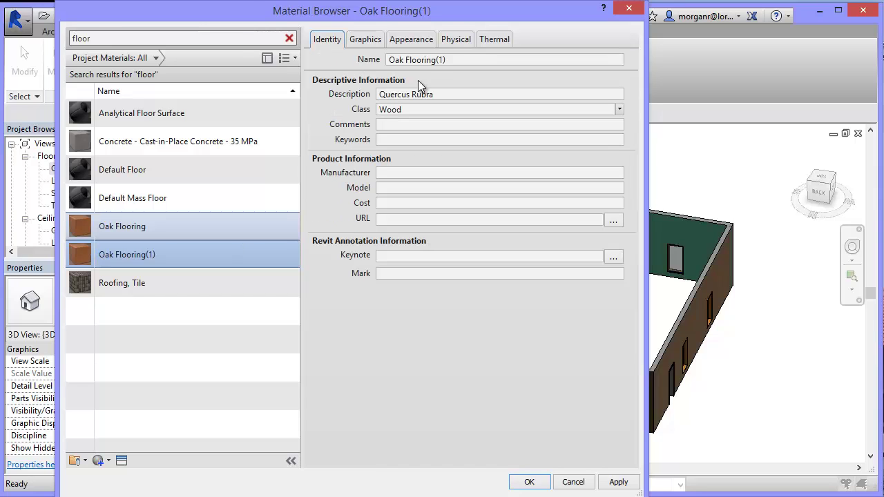
{"action": "left_click", "coordinate": [456, 59]}
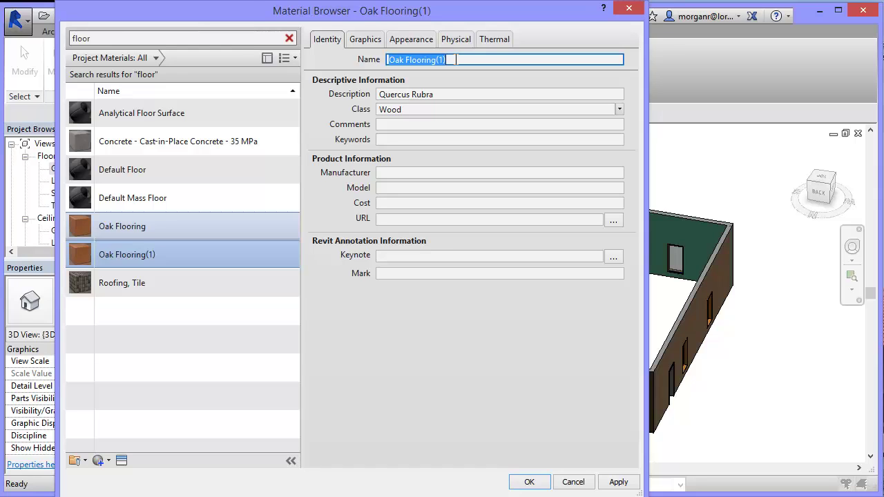
{"action": "type", "text": "Floo"}
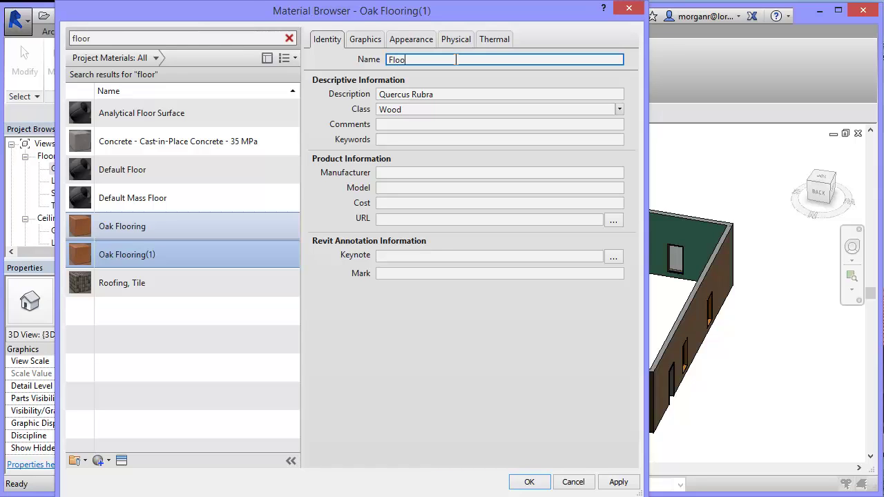
{"action": "type", "text": "r - Beech"}
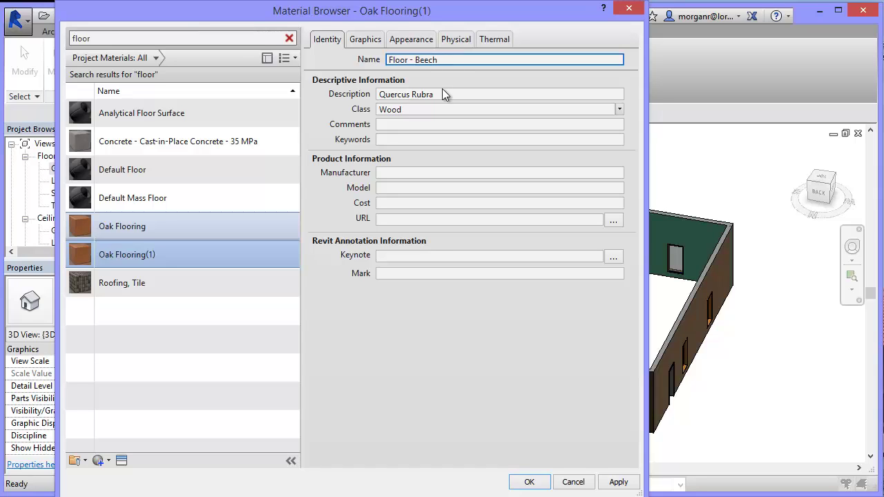
Give Floor - Beech its own appearance asset and start choosing a new wood image.
{"action": "left_click", "coordinate": [364, 40]}
{"action": "left_click", "coordinate": [411, 40]}
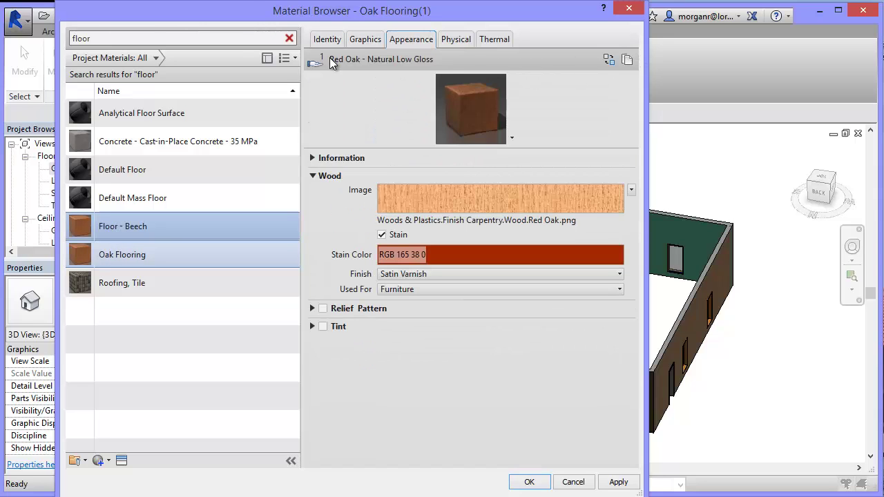
{"action": "left_click", "coordinate": [627, 59]}
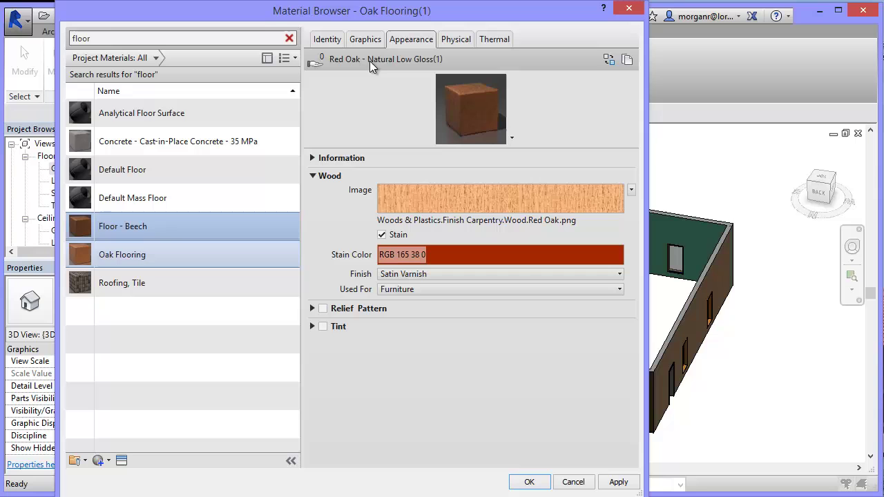
{"action": "left_click", "coordinate": [425, 221]}
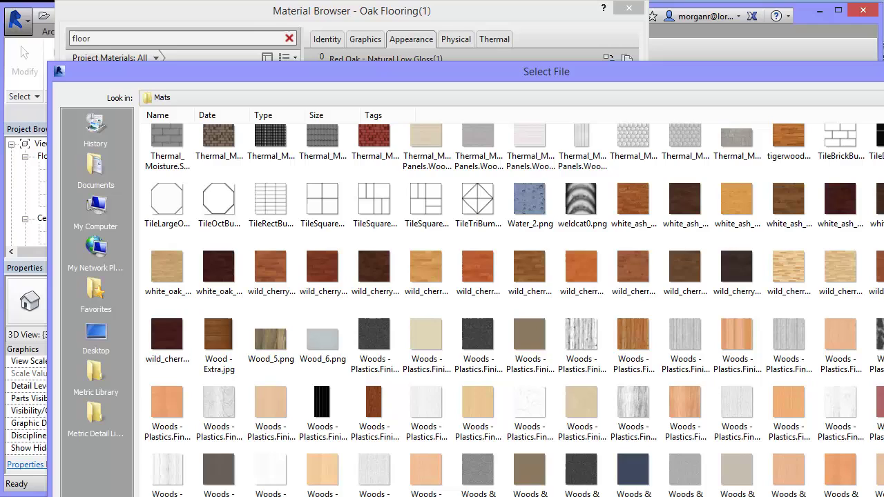
Select Woods - Plastics.Finish Carpentry.Wood.White Ash.jpg as the wood texture image.
{"action": "scroll", "coordinate": [512, 311], "scroll_direction": "down", "scroll_amount": 3}
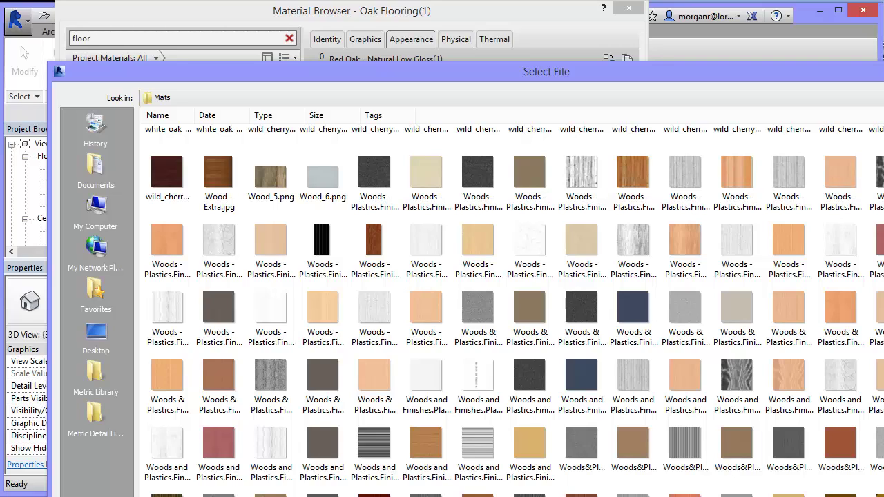
{"action": "left_click", "coordinate": [323, 307]}
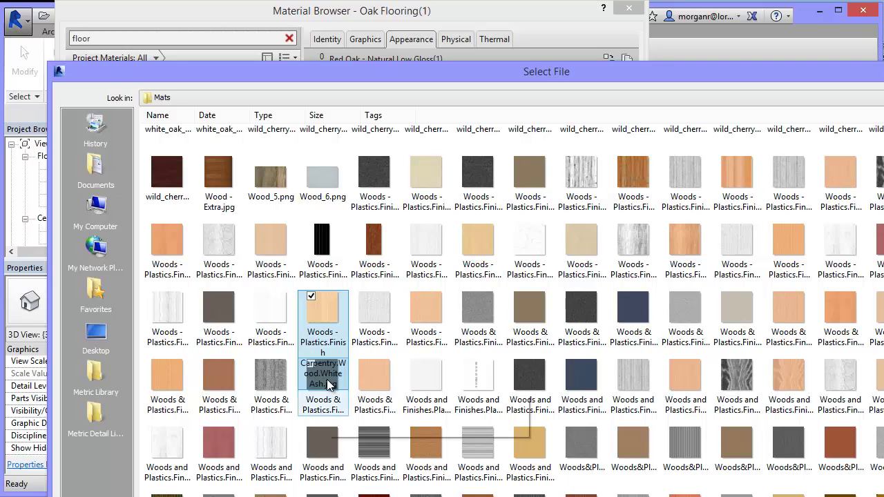
{"action": "double_click", "coordinate": [321, 305]}
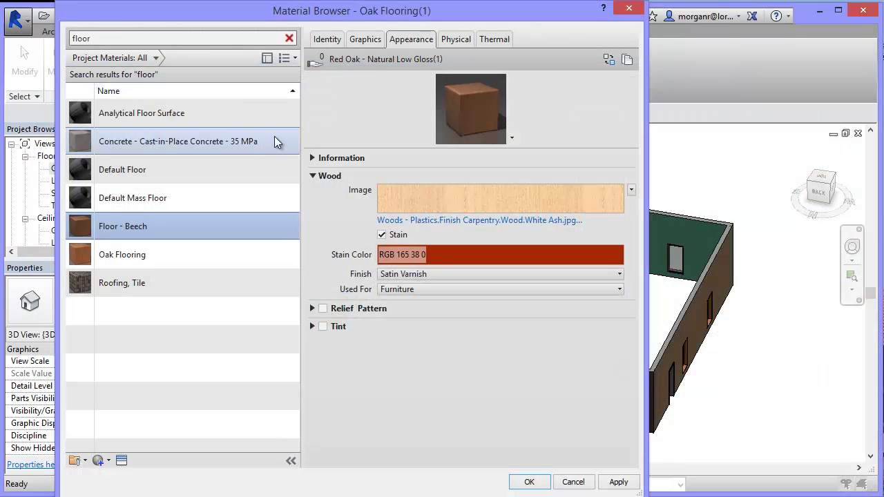
Rename the material from Floor - Beech to Floor - White Oak.
{"action": "left_click", "coordinate": [324, 36]}
{"action": "left_click", "coordinate": [414, 60]}
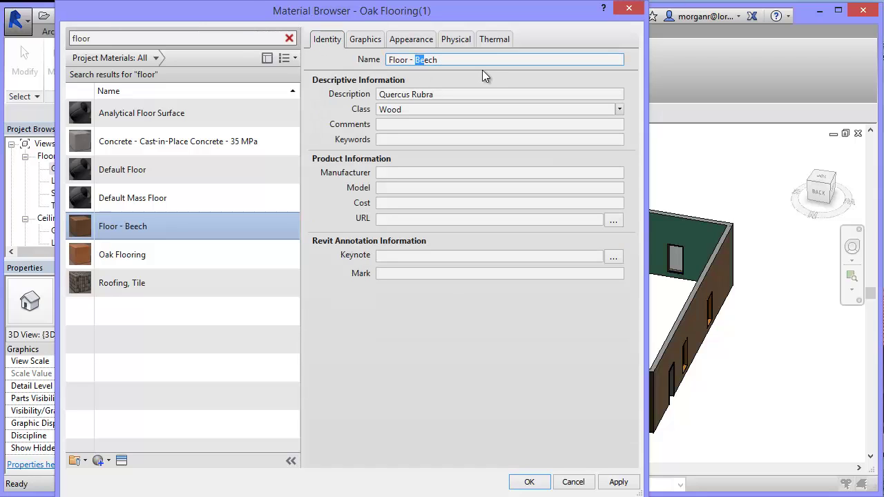
{"action": "left_click", "coordinate": [448, 59]}
{"action": "left_click_drag", "start_coordinate": [449, 60], "coordinate": [417, 60]}
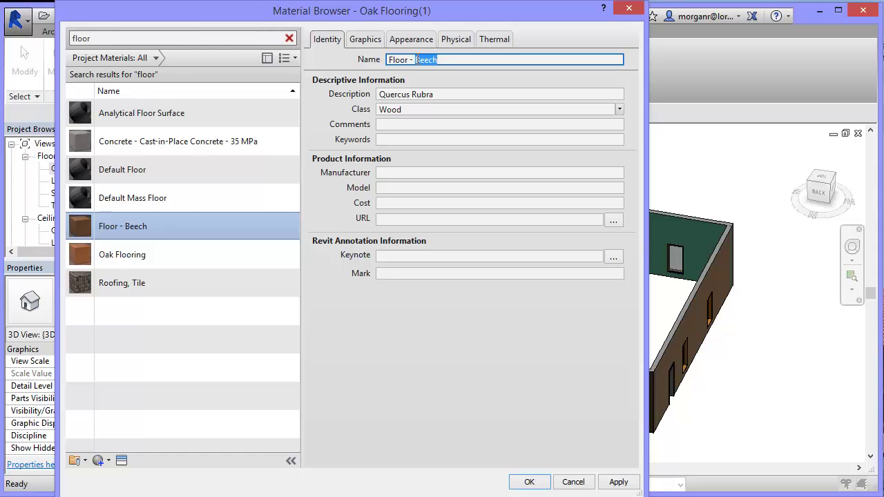
{"action": "type", "text": "White Oak"}
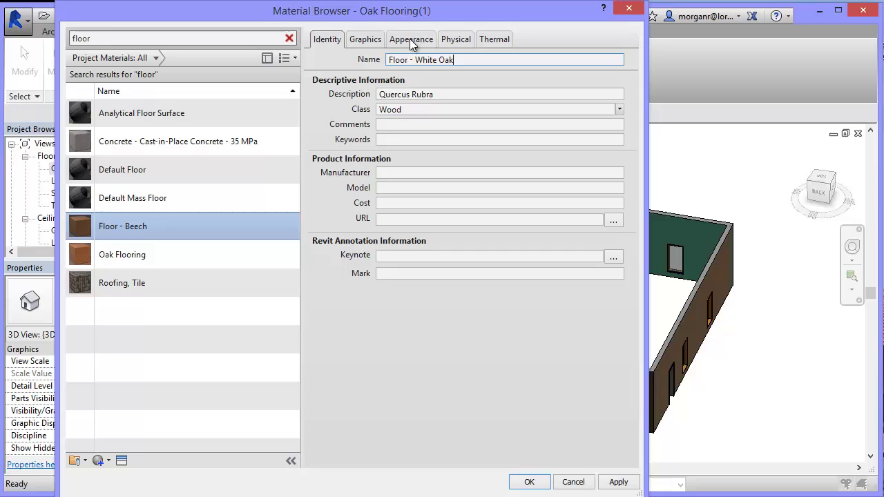
Turn off the wood's stain, set its use to Flooring, and apply the changes.
{"action": "left_click", "coordinate": [411, 39]}
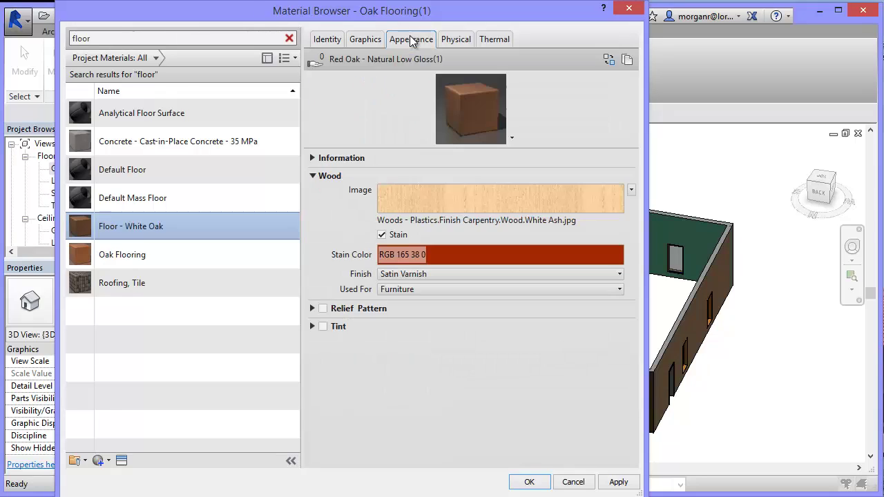
{"action": "left_click", "coordinate": [382, 235]}
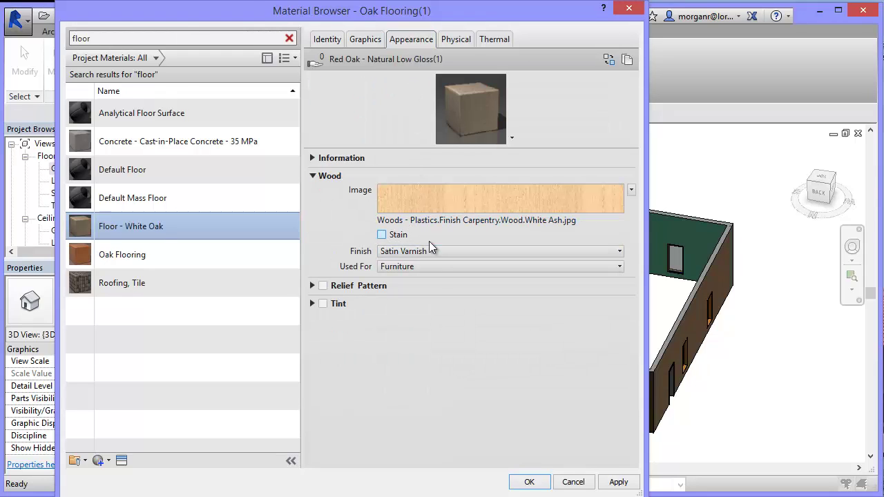
{"action": "left_click", "coordinate": [430, 266]}
{"action": "left_click", "coordinate": [533, 278]}
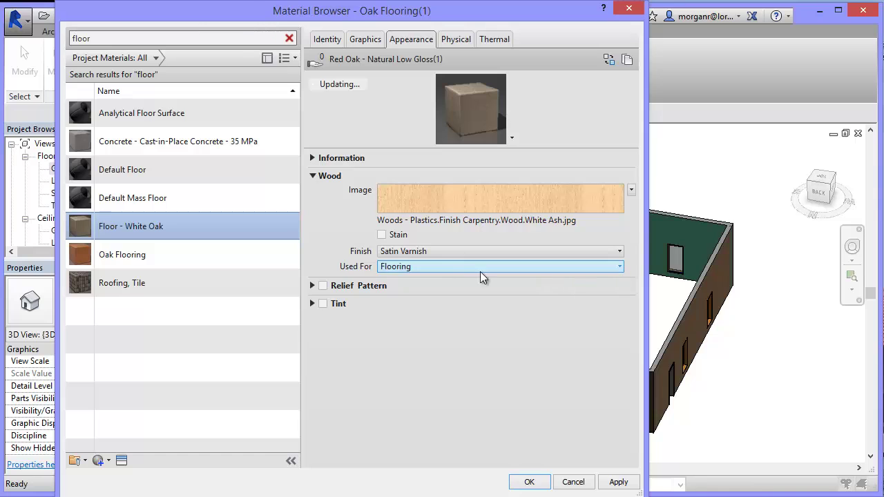
{"action": "left_click", "coordinate": [368, 40]}
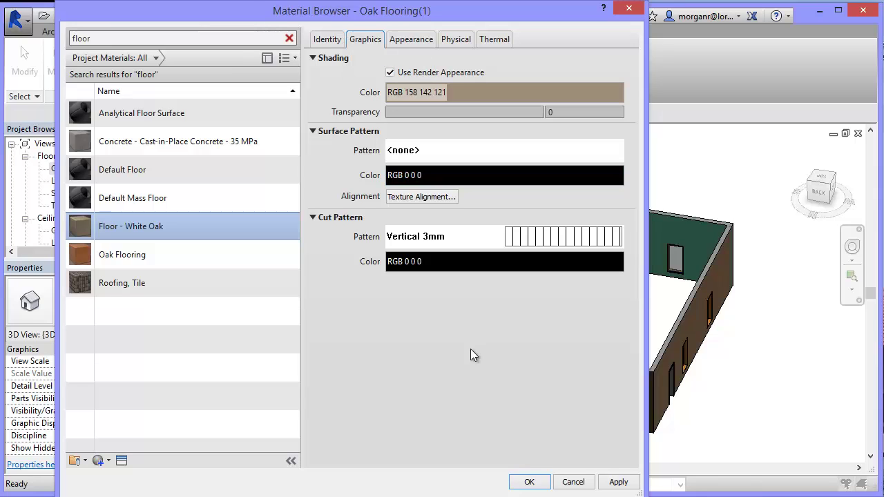
{"action": "left_click", "coordinate": [615, 483]}
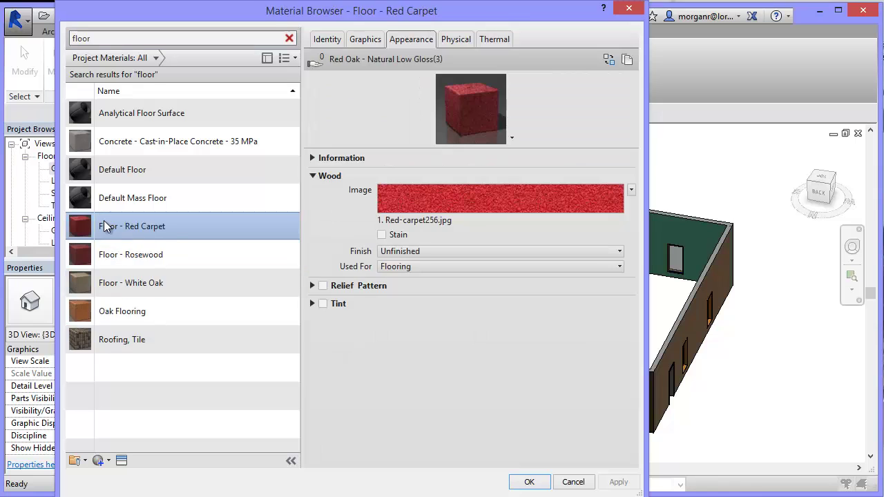
Duplicate Floor - Red Carpet and give the copy the Floor Tile B&W_256.jpg image.
{"action": "right_click", "coordinate": [113, 225]}
{"action": "left_click", "coordinate": [131, 229]}
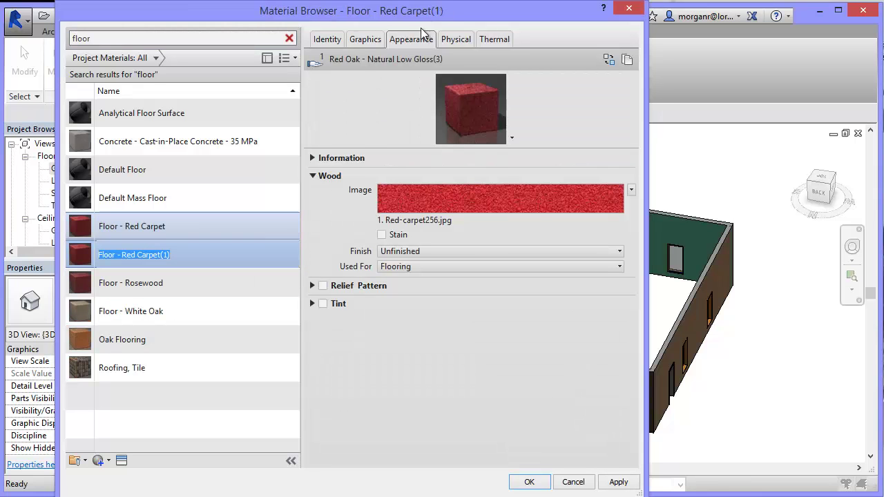
{"action": "left_click", "coordinate": [425, 221]}
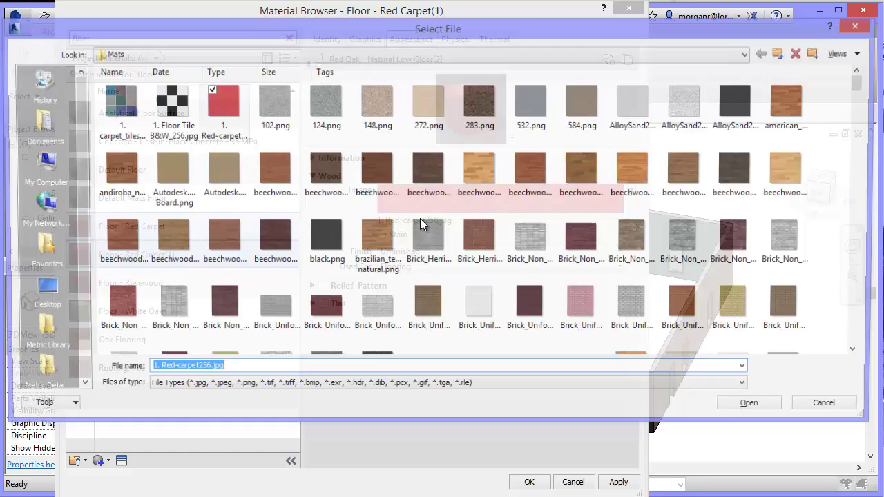
{"action": "left_click", "coordinate": [170, 104]}
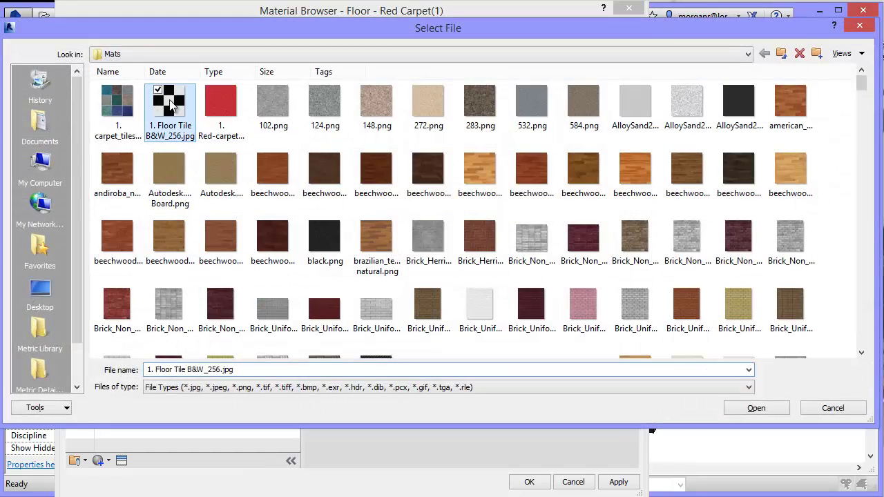
{"action": "left_click", "coordinate": [754, 408]}
Rename the duplicated material to 'Floor - Black & White Tile'.
{"action": "left_click", "coordinate": [329, 39]}
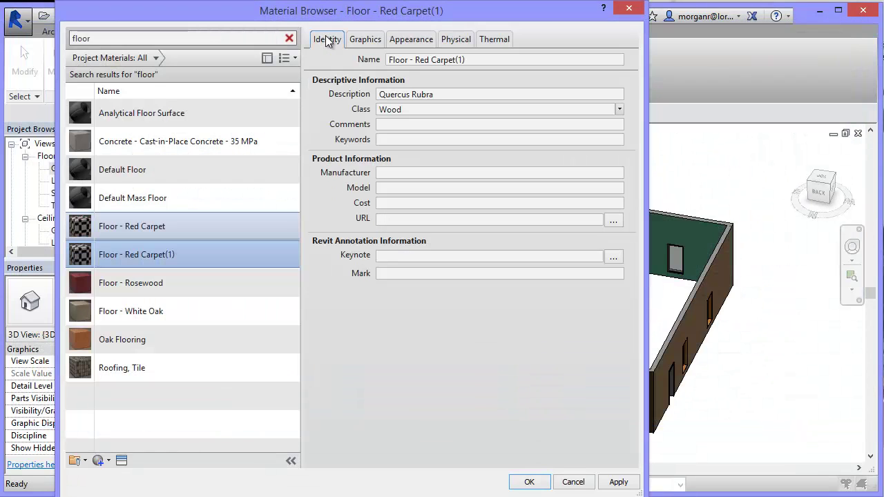
{"action": "left_click", "coordinate": [412, 39]}
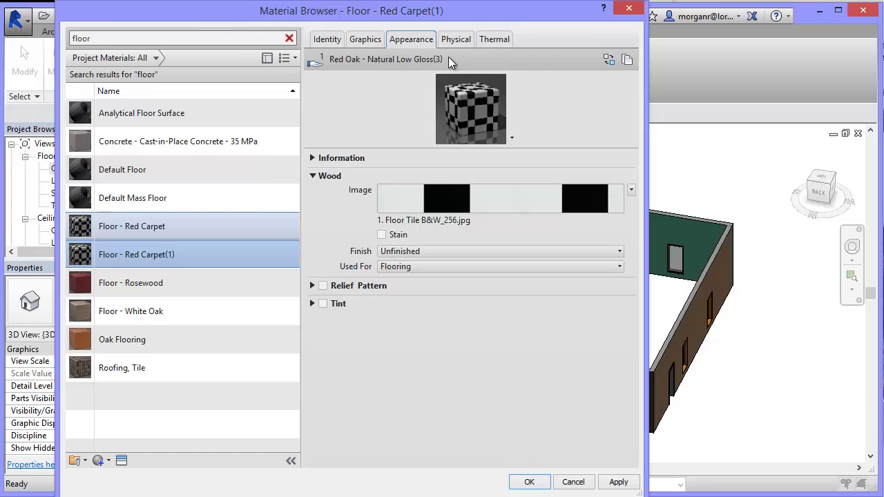
{"action": "left_click", "coordinate": [628, 61]}
{"action": "left_click", "coordinate": [368, 40]}
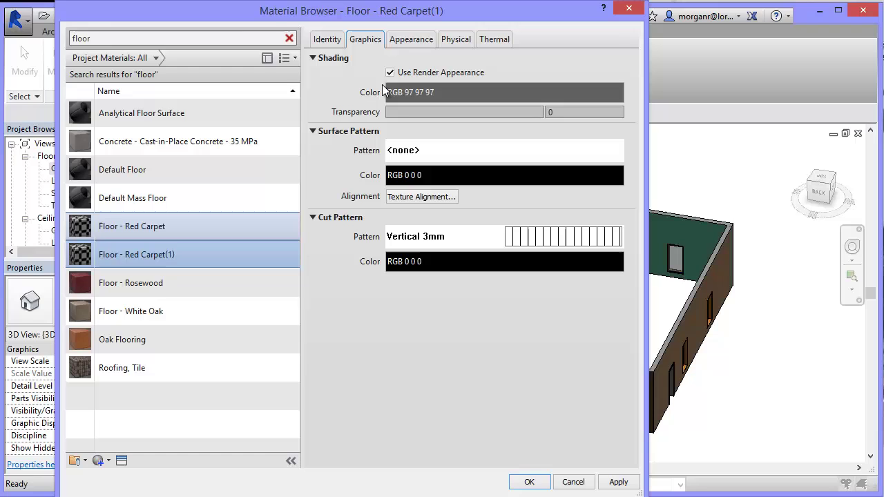
{"action": "left_click", "coordinate": [332, 40]}
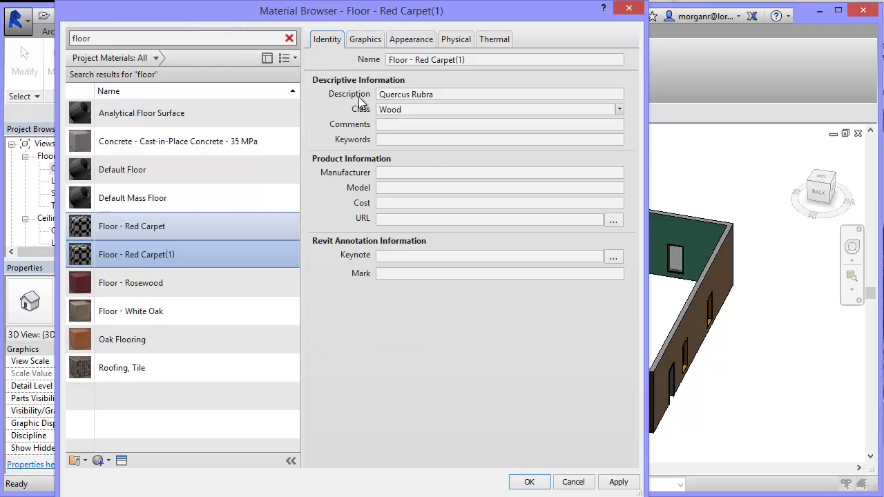
{"action": "triple_click", "coordinate": [427, 59]}
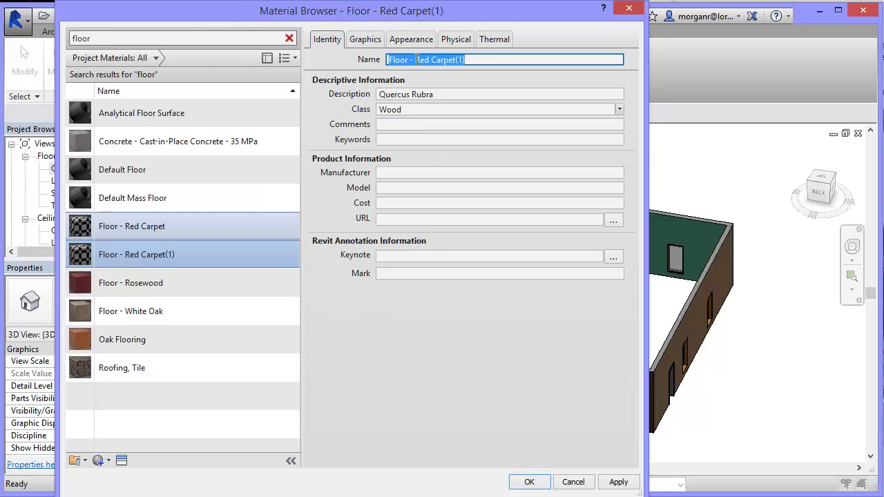
{"action": "left_click_drag", "start_coordinate": [416, 59], "coordinate": [483, 60]}
{"action": "type", "text": "Black &"}
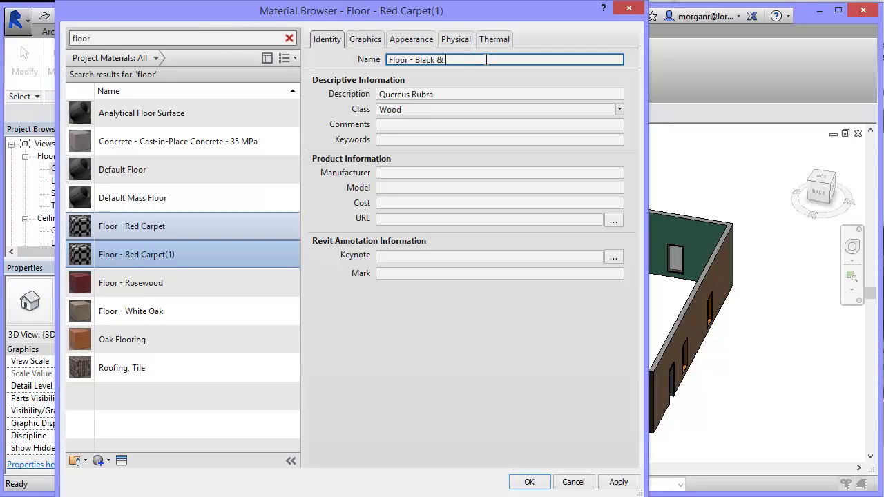
{"action": "type", "text": " White Tile"}
{"action": "left_click", "coordinate": [430, 73]}
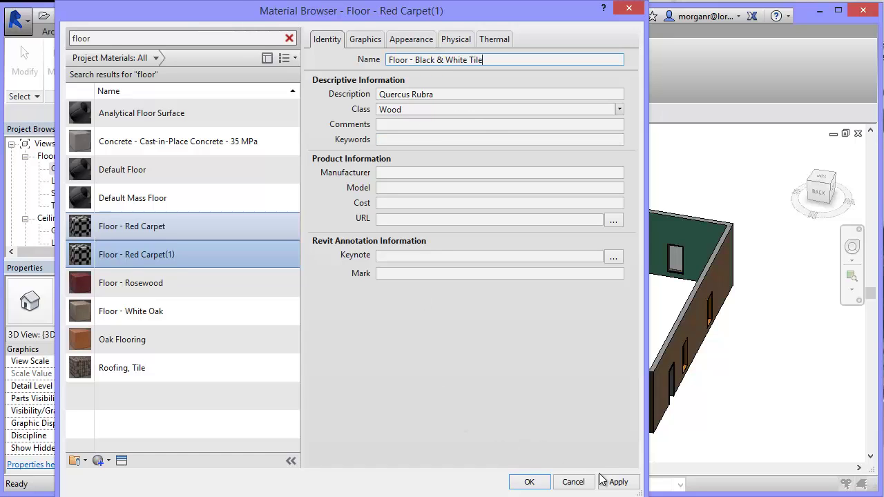
Apply the tile material, then give Floor - Red Carpet separate assets and the Finishes.Flooring.Wood.Hardwood.1.jpg image.
{"action": "left_click", "coordinate": [618, 481]}
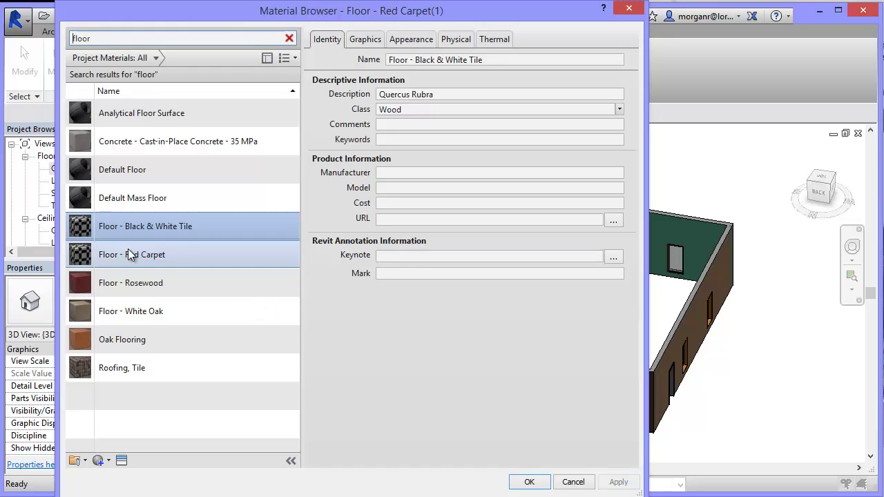
{"action": "left_click", "coordinate": [131, 255]}
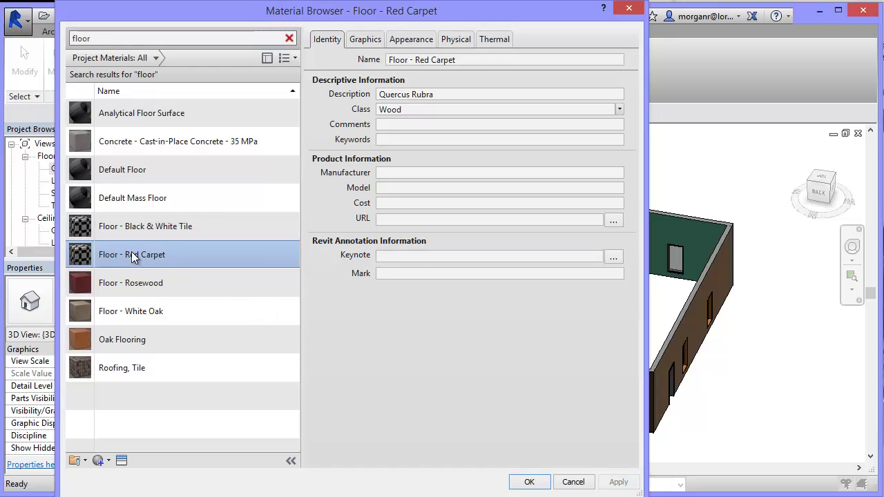
{"action": "left_click", "coordinate": [457, 39]}
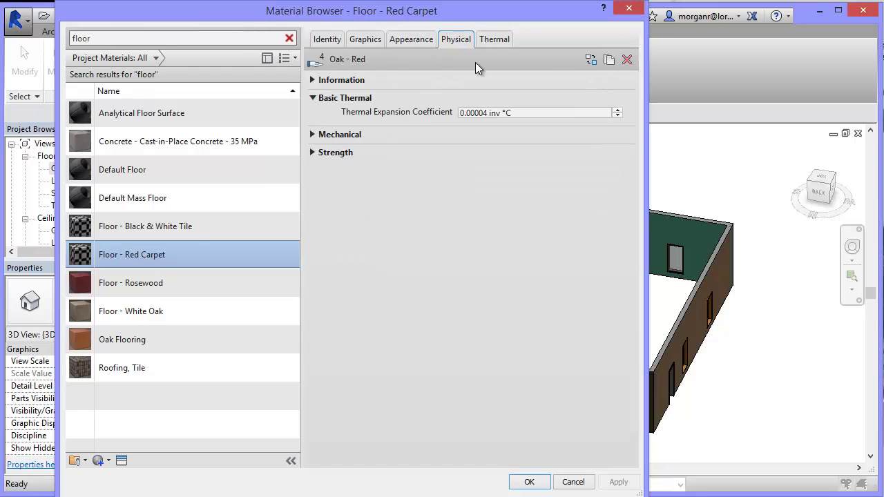
{"action": "left_click", "coordinate": [610, 60]}
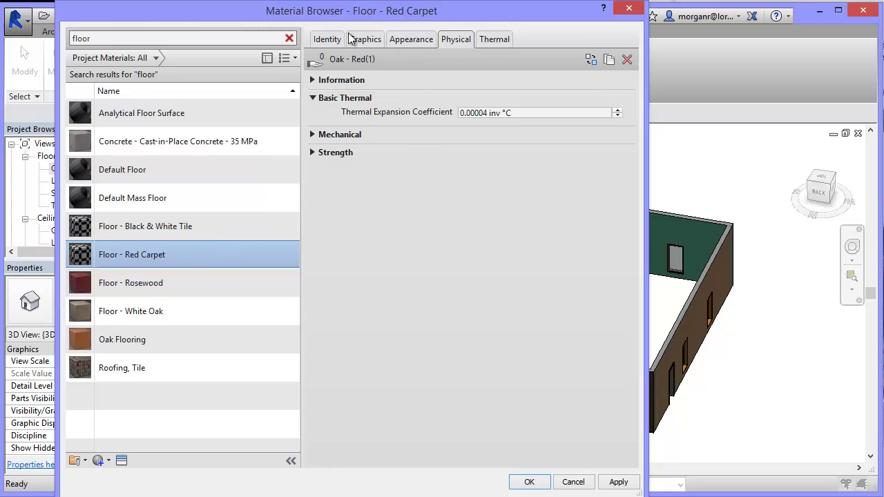
{"action": "left_click", "coordinate": [404, 39]}
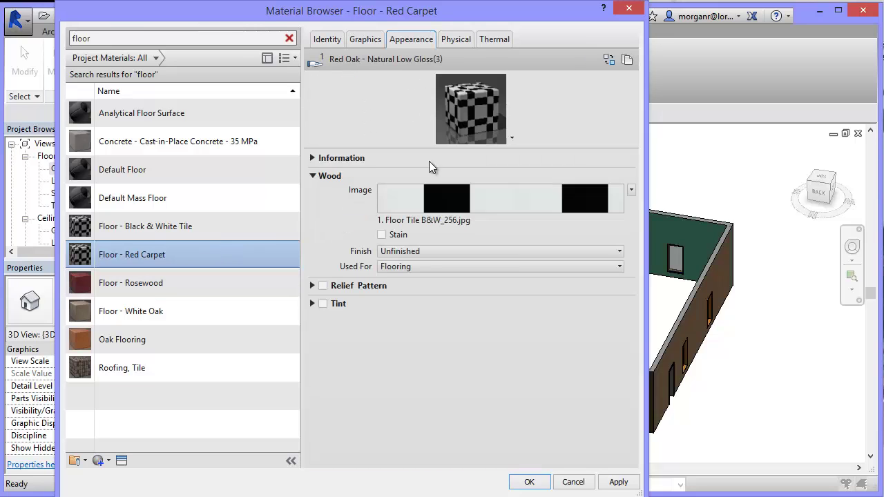
{"action": "left_click", "coordinate": [414, 220]}
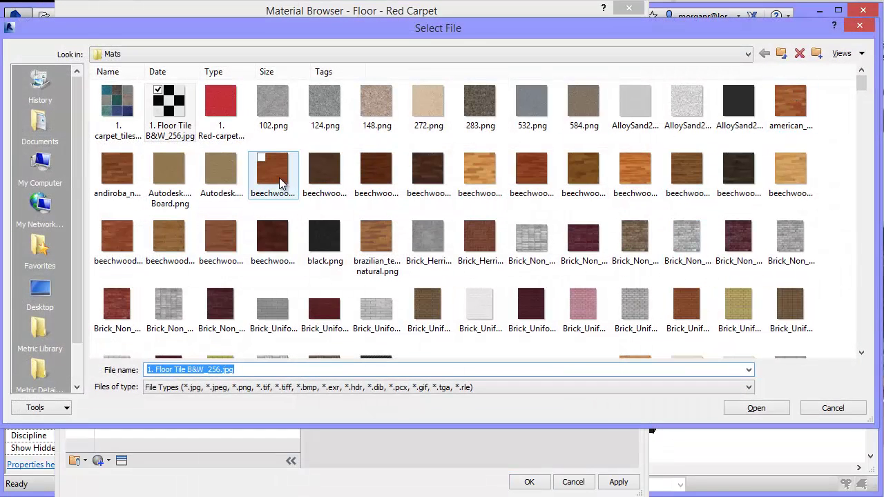
{"action": "left_click", "coordinate": [583, 183]}
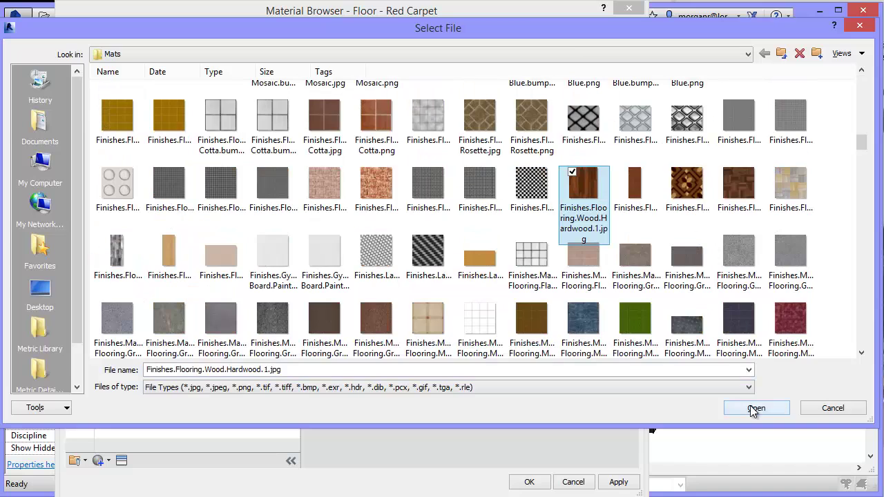
{"action": "left_click", "coordinate": [755, 409]}
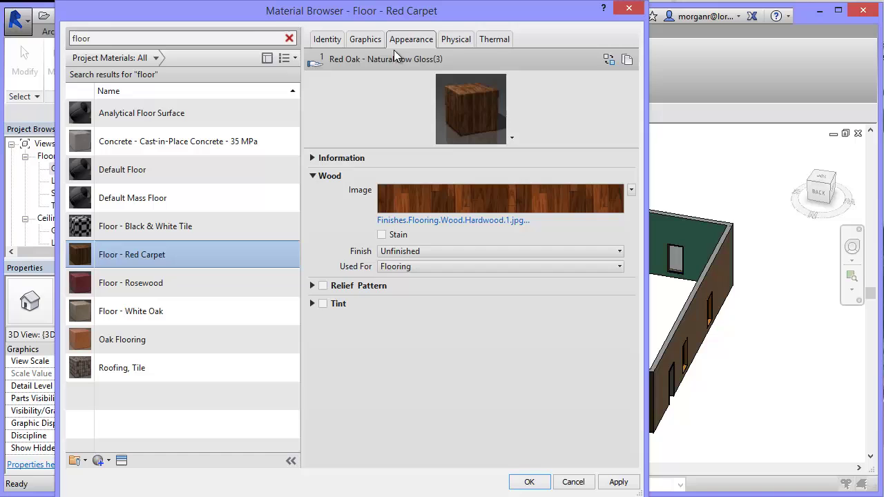
{"action": "left_click", "coordinate": [628, 60]}
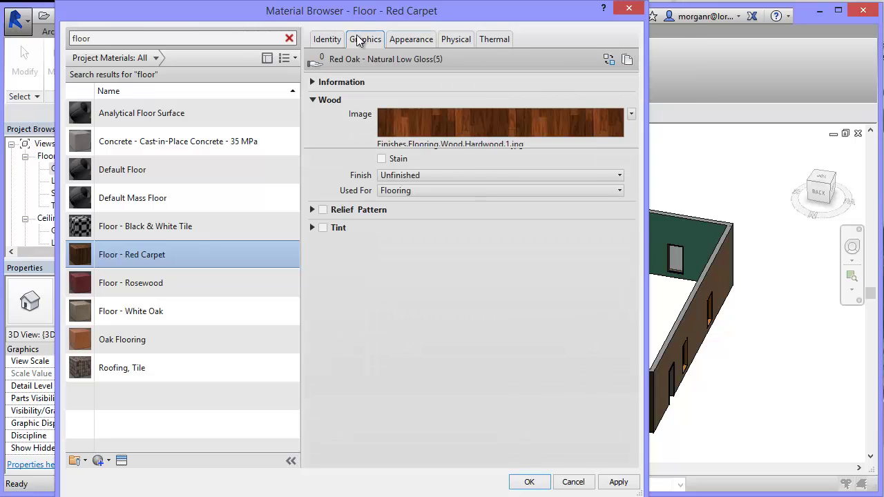
Rename the hardwood material to 'Floor - Dark Wood' and apply it.
{"action": "left_click", "coordinate": [335, 41]}
{"action": "left_click", "coordinate": [417, 60]}
{"action": "left_click", "coordinate": [417, 59]}
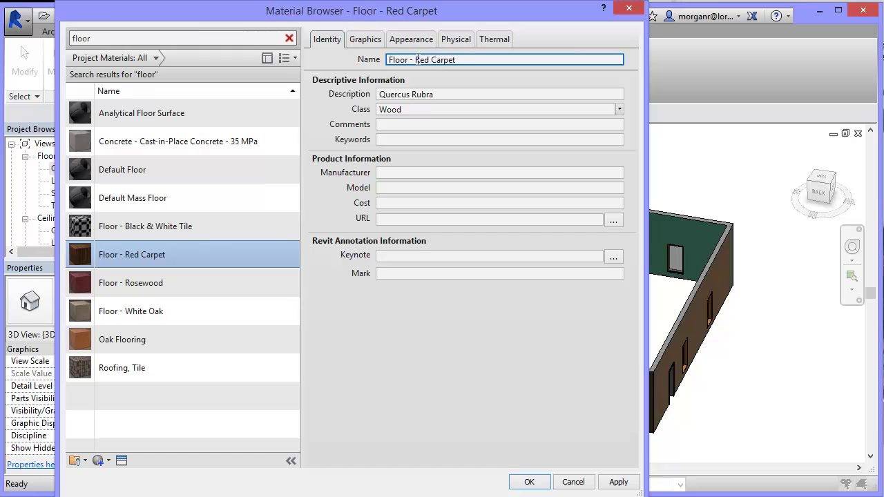
{"action": "left_click_drag", "start_coordinate": [418, 60], "coordinate": [465, 60]}
{"action": "type", "text": "Dark Wood"}
{"action": "left_click", "coordinate": [364, 39]}
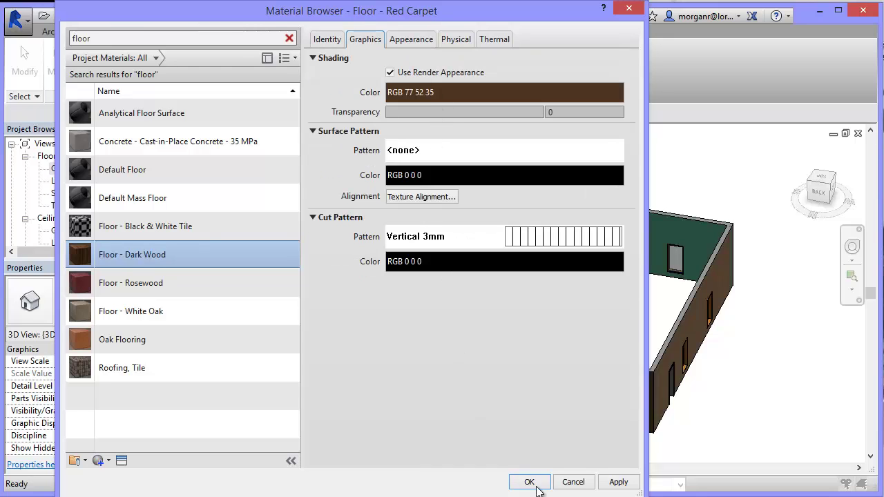
{"action": "left_click", "coordinate": [618, 482]}
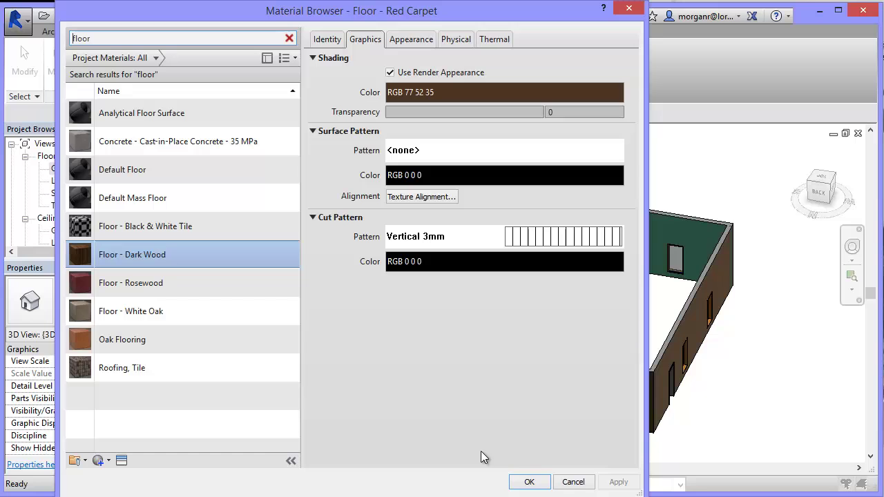
Review the White Oak, Rosewood, Dark Wood and Black & White Tile materials, then confirm with OK.
{"action": "left_click", "coordinate": [120, 314]}
{"action": "left_click", "coordinate": [122, 284]}
{"action": "left_click", "coordinate": [122, 254]}
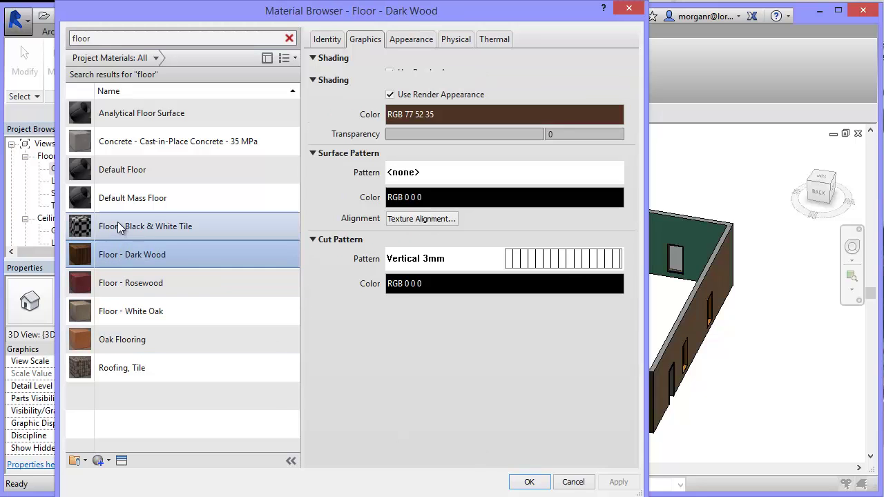
{"action": "left_click", "coordinate": [120, 228]}
{"action": "left_click", "coordinate": [529, 482]}
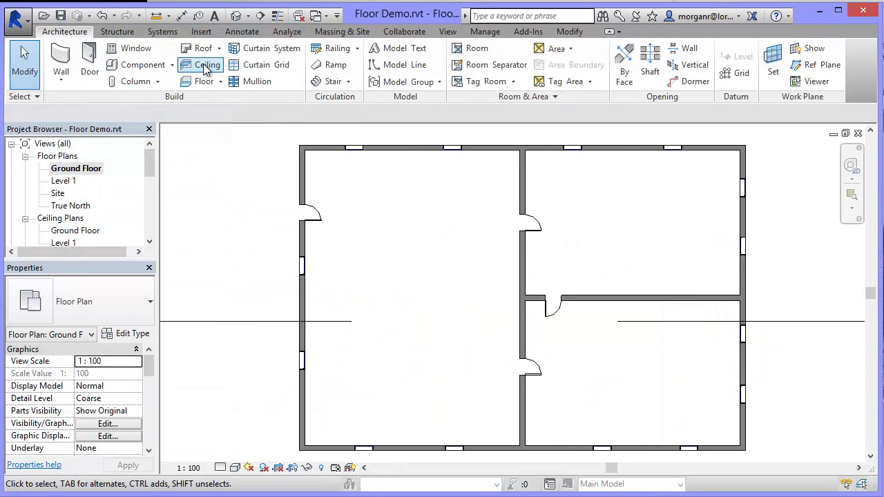
Sketch a rectangular floor boundary around the upper-right room and finish the floor.
{"action": "left_click", "coordinate": [202, 82]}
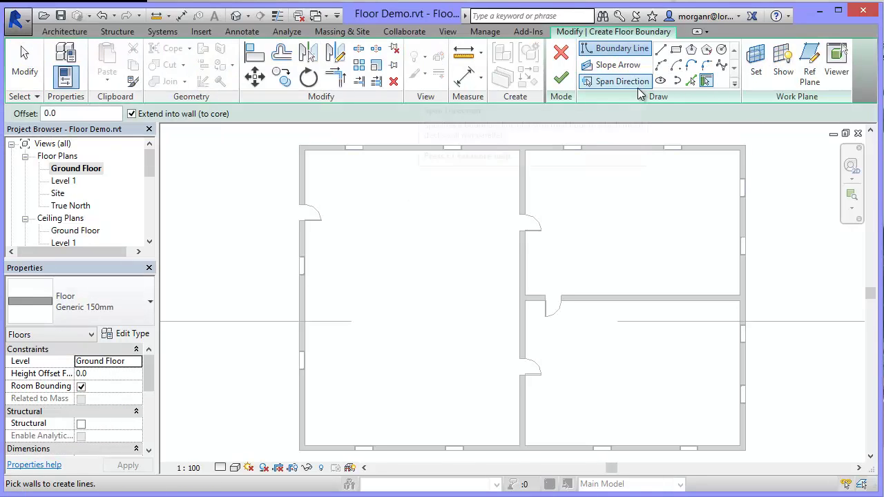
{"action": "left_click", "coordinate": [676, 50]}
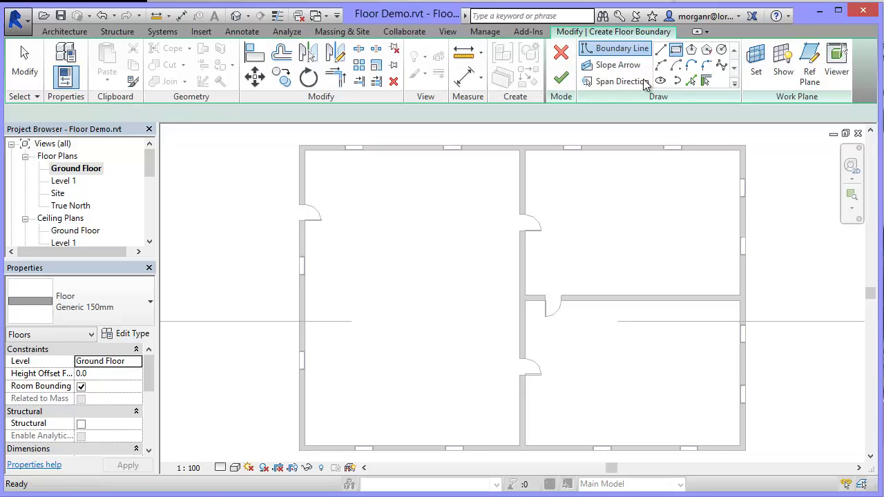
{"action": "left_click", "coordinate": [523, 148]}
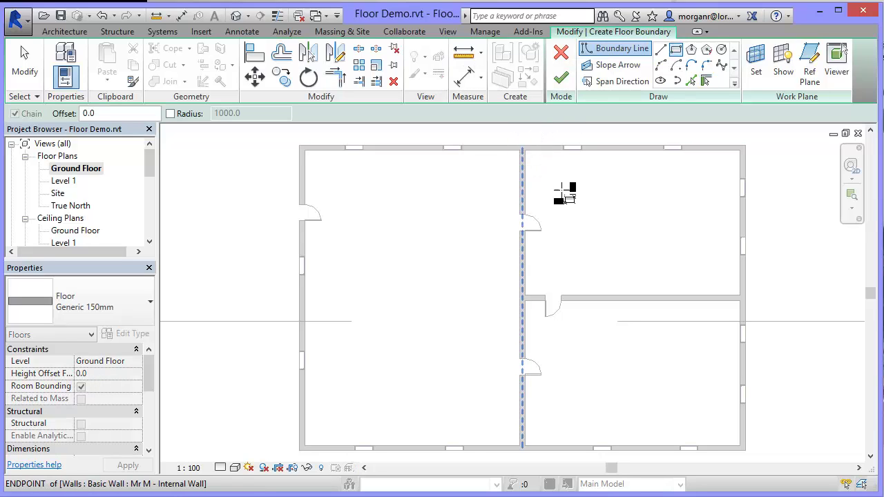
{"action": "left_click", "coordinate": [743, 297]}
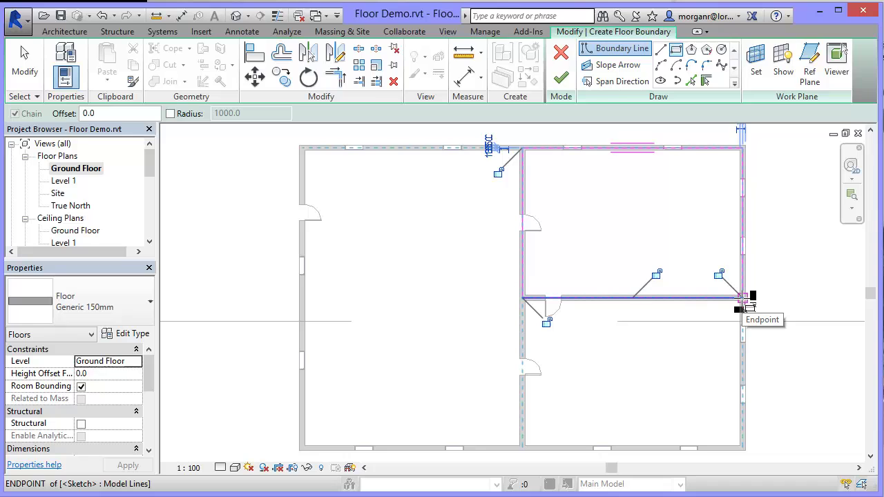
{"action": "left_click", "coordinate": [742, 298]}
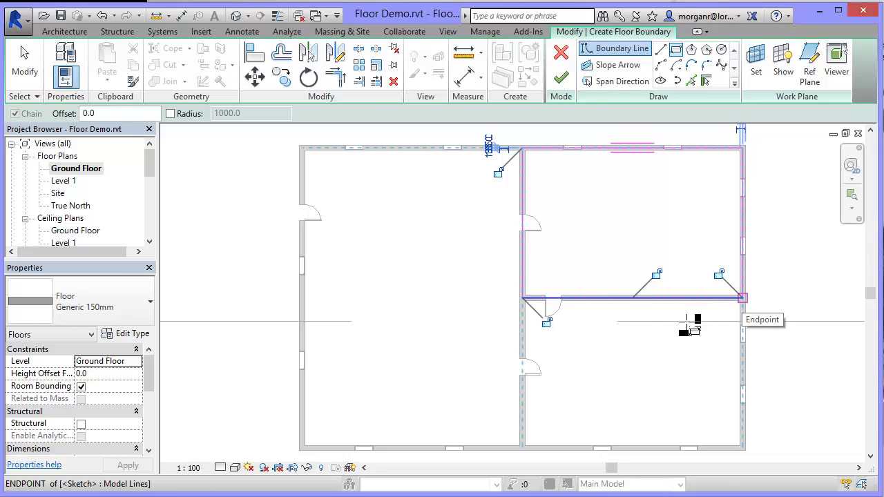
{"action": "left_click", "coordinate": [563, 80]}
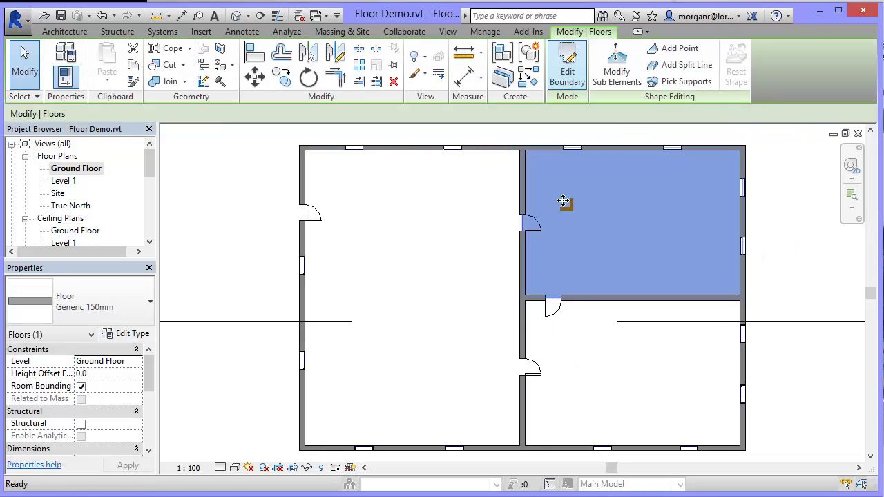
{"action": "key", "text": "Escape"}
Trace a closed line boundary along the large left room's four walls and finish the floor.
{"action": "left_click", "coordinate": [197, 82]}
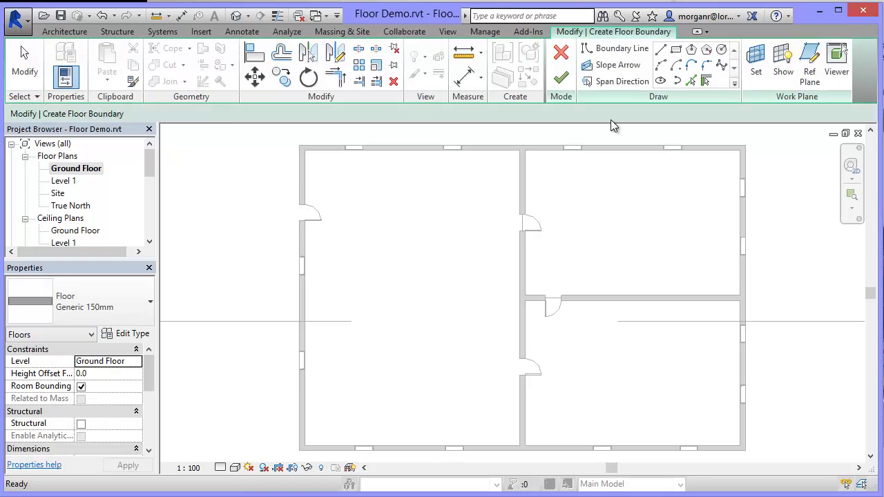
{"action": "left_click", "coordinate": [662, 49]}
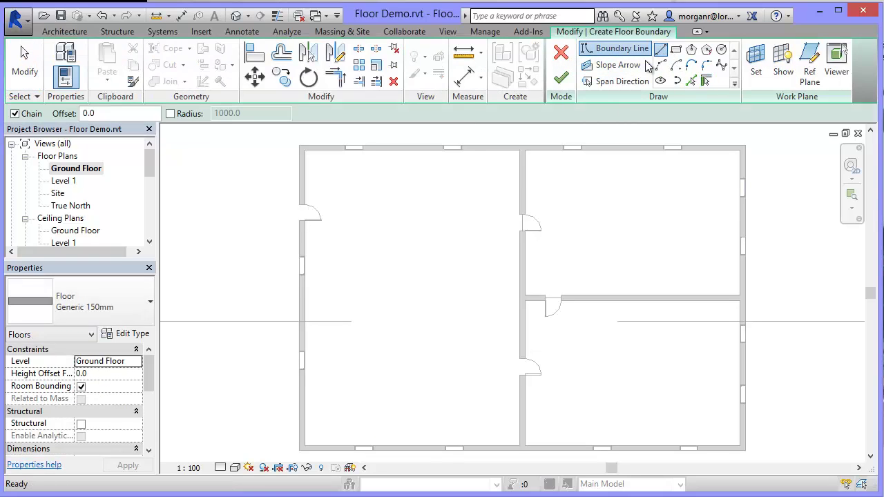
{"action": "left_click", "coordinate": [304, 148]}
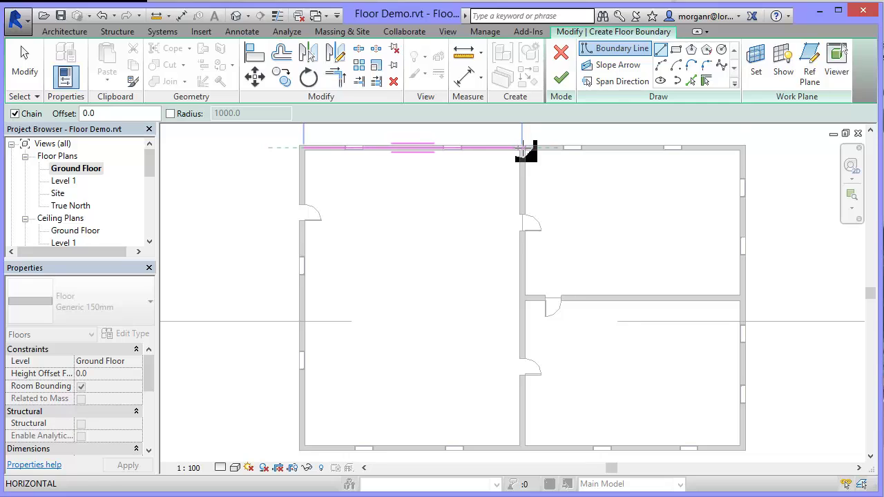
{"action": "left_click", "coordinate": [522, 148]}
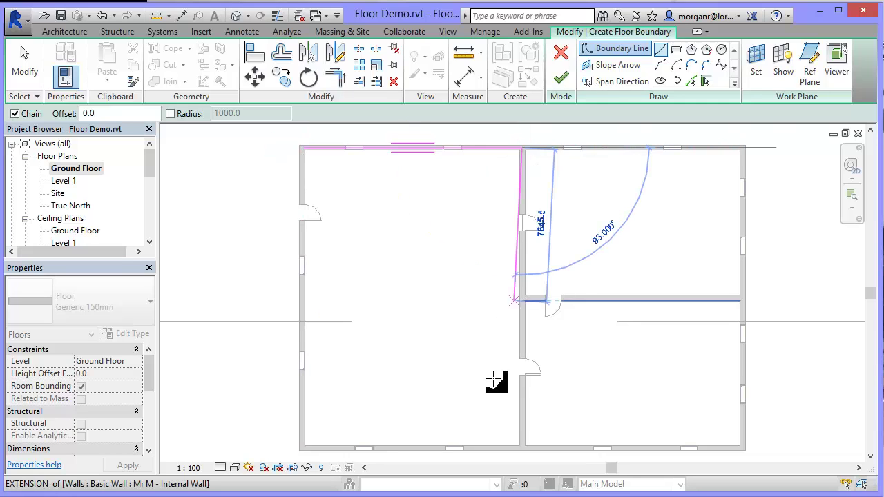
{"action": "left_click", "coordinate": [525, 449]}
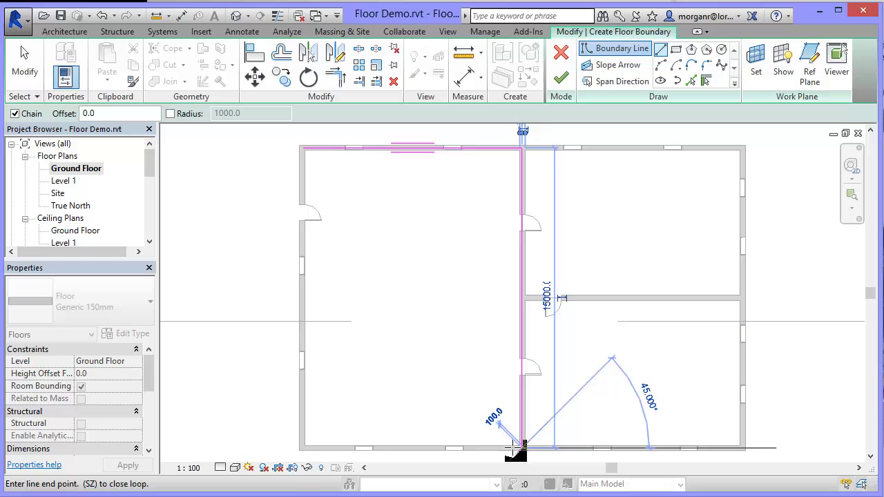
{"action": "left_click", "coordinate": [301, 448]}
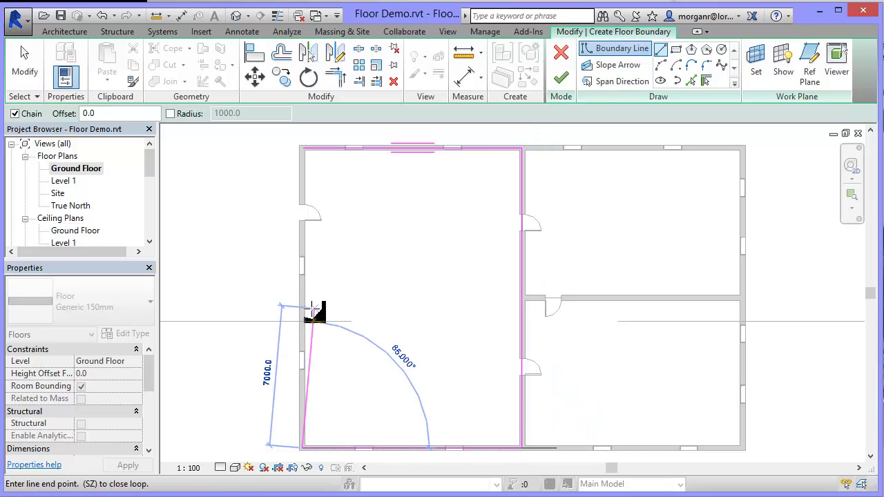
{"action": "left_click", "coordinate": [302, 149]}
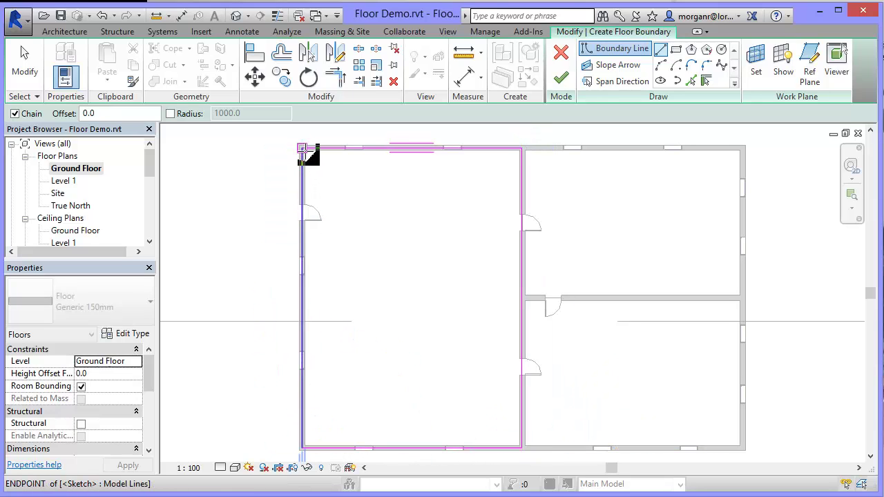
{"action": "left_click", "coordinate": [561, 78]}
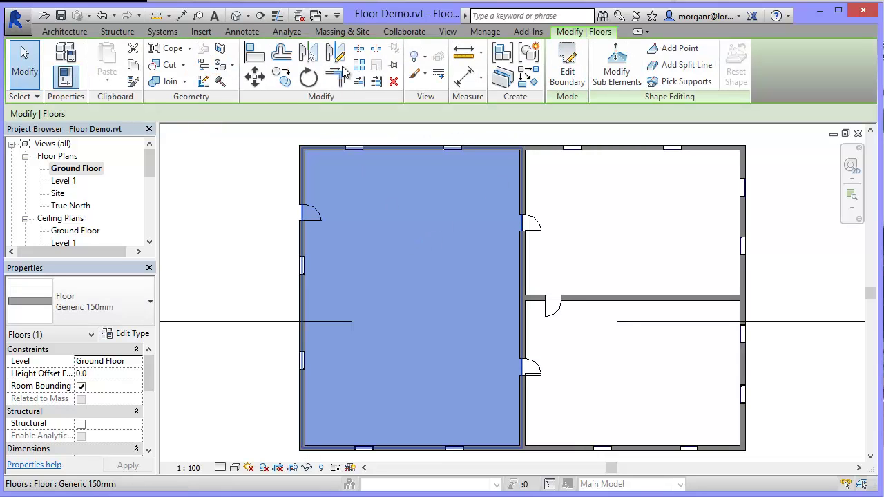
{"action": "key", "text": "Escape"}
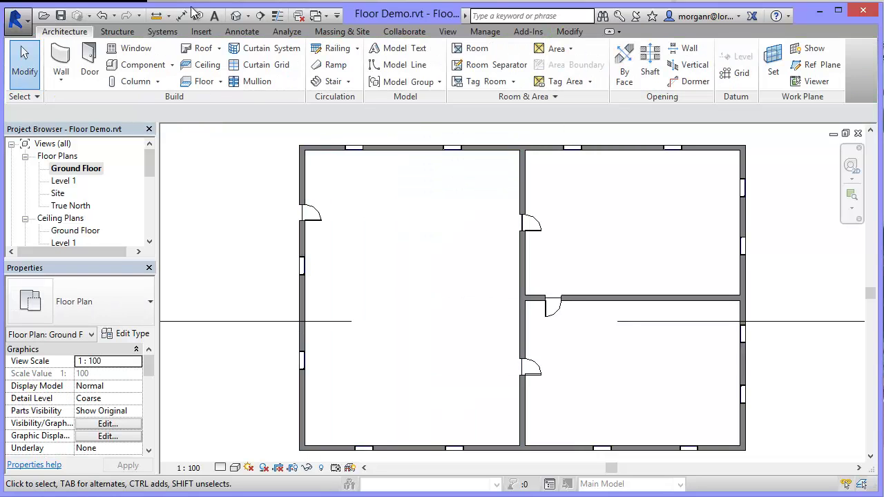
Draw a rectangular floor from the interior wall corner to the bottom-right corner and finish it.
{"action": "left_click", "coordinate": [204, 82]}
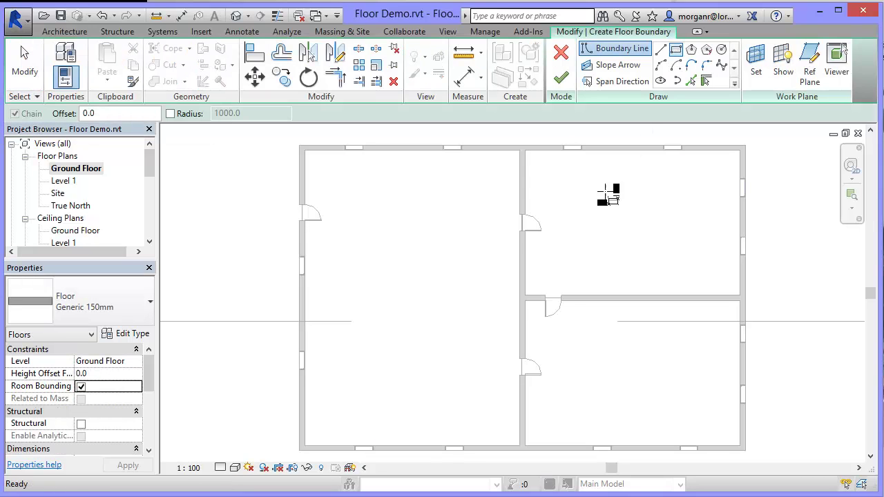
{"action": "left_click", "coordinate": [523, 299]}
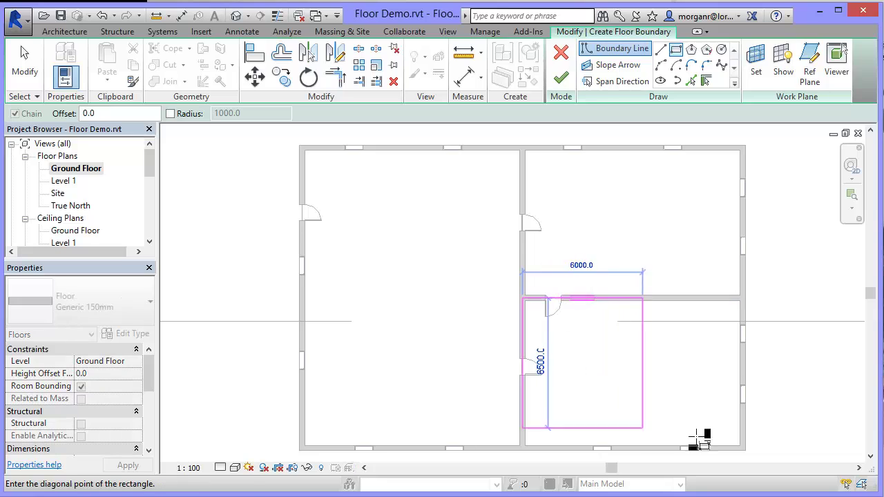
{"action": "left_click", "coordinate": [741, 448]}
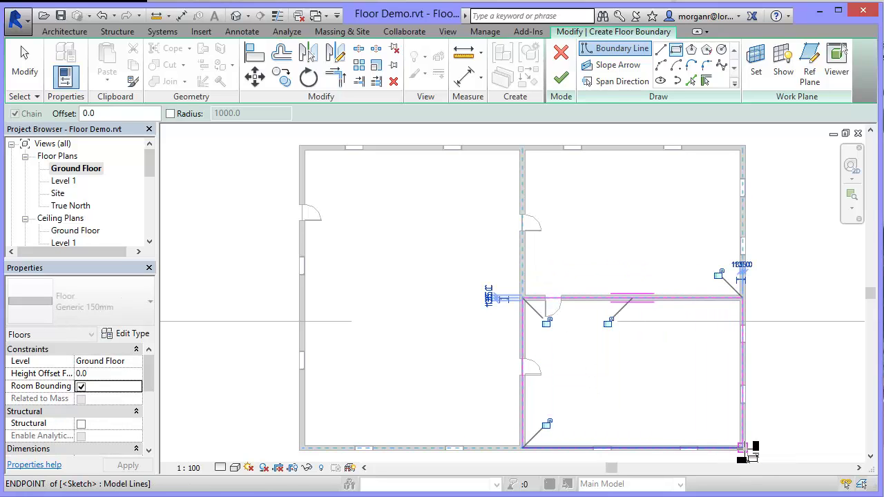
{"action": "left_click", "coordinate": [561, 77]}
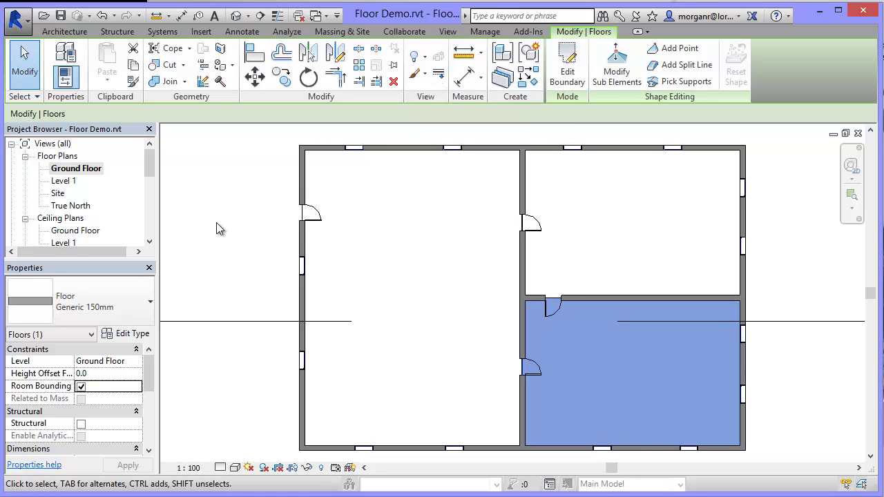
Change the lower-right room's floor type to Standard Timber-Wood Finish.
{"action": "left_click", "coordinate": [149, 301]}
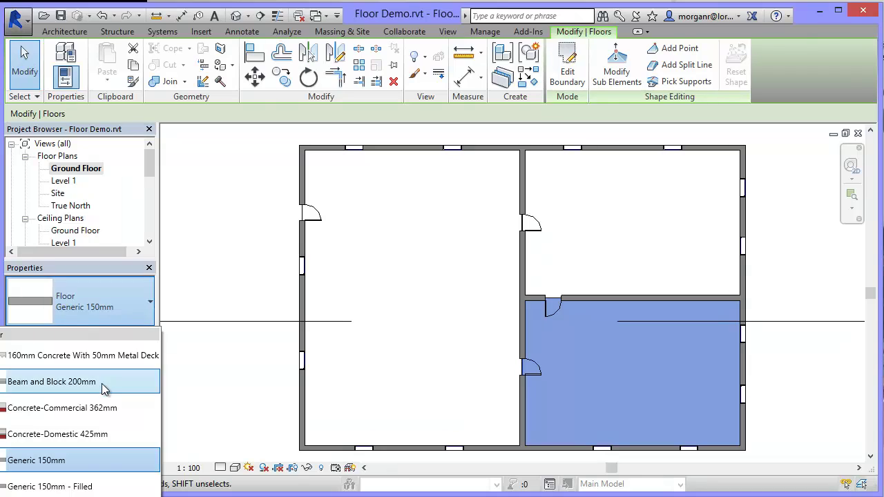
{"action": "left_click", "coordinate": [42, 496]}
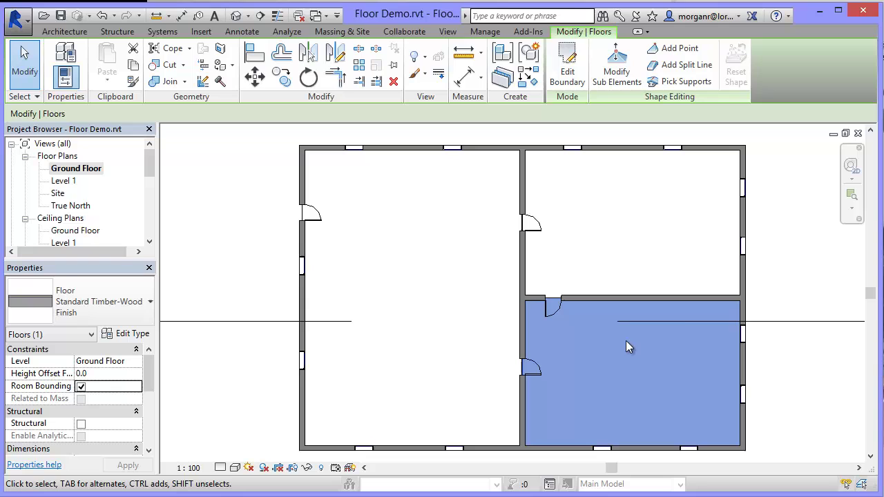
{"action": "left_click", "coordinate": [798, 277]}
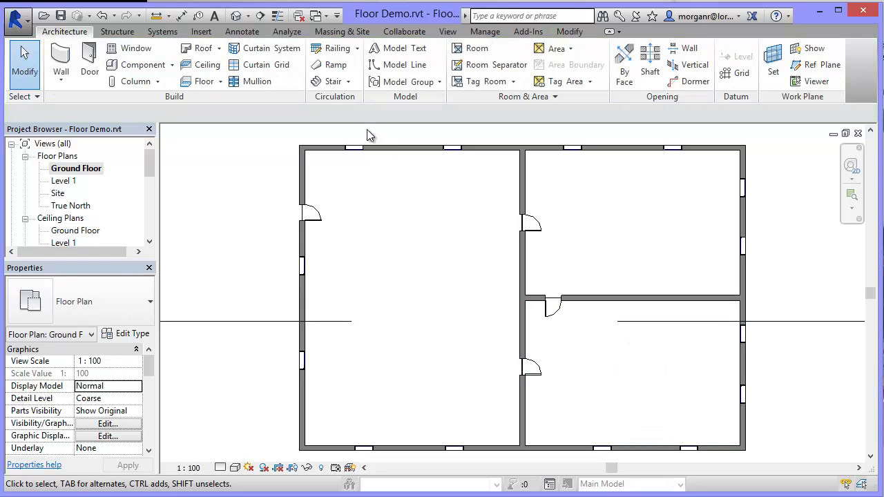
Switch to the default 3D view and select the right room's floor to retype it.
{"action": "left_click", "coordinate": [236, 16]}
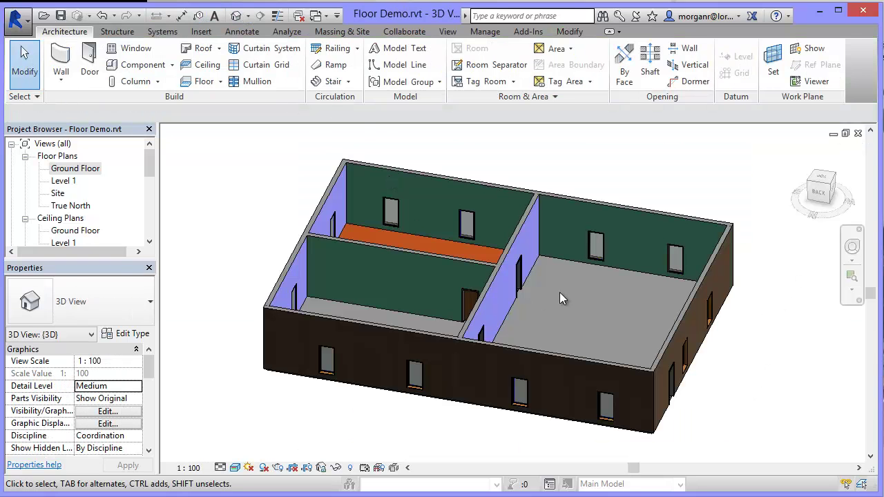
{"action": "left_click", "coordinate": [585, 268]}
{"action": "left_click", "coordinate": [147, 304]}
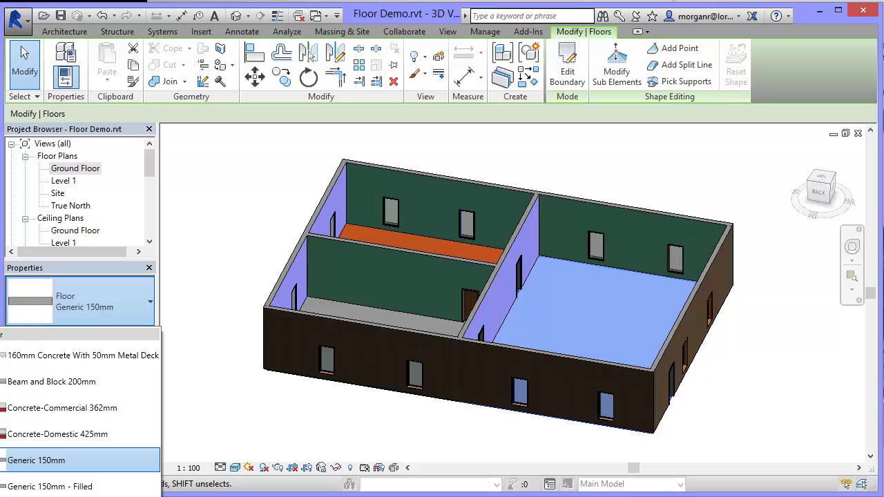
Apply Standard Timber-Wood Finish to the right floor and the front-left room's floor.
{"action": "left_click", "coordinate": [41, 495]}
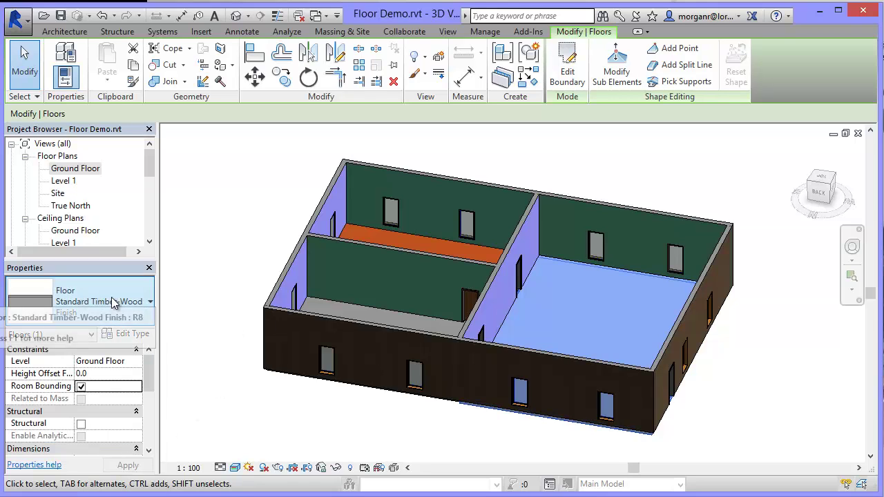
{"action": "left_click", "coordinate": [402, 314]}
{"action": "left_click", "coordinate": [146, 293]}
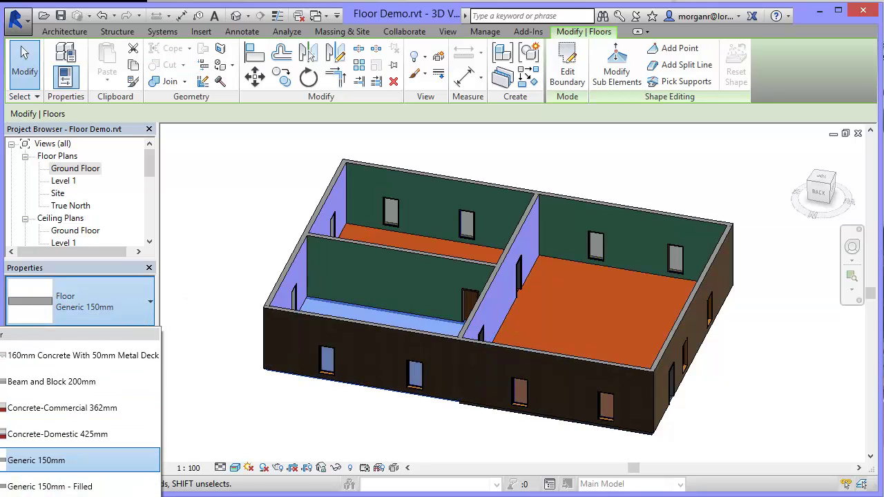
{"action": "left_click", "coordinate": [48, 492]}
{"action": "left_click", "coordinate": [623, 187]}
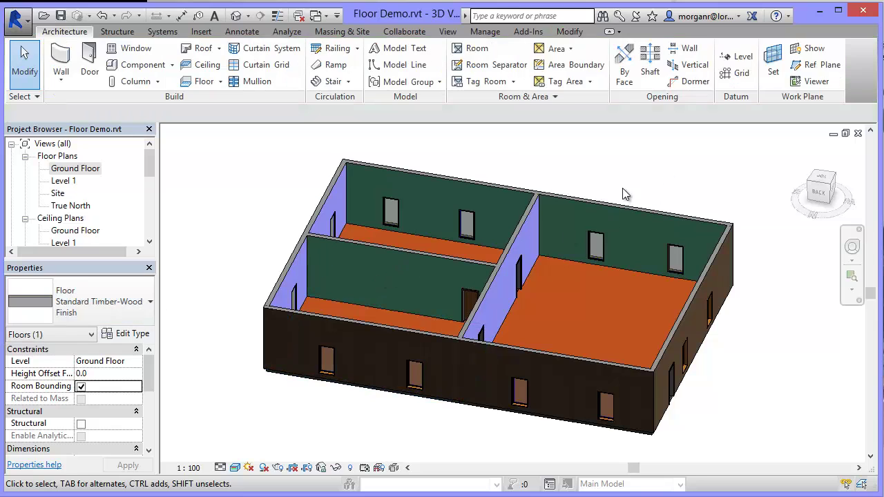
Set the 3D view to the Realistic visual style and zoom to inspect the floors.
{"action": "left_click", "coordinate": [235, 469]}
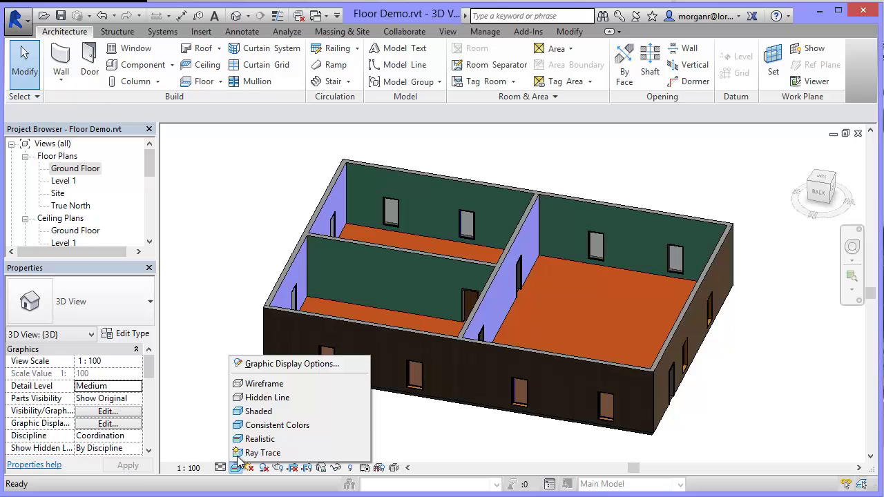
{"action": "left_click", "coordinate": [258, 440]}
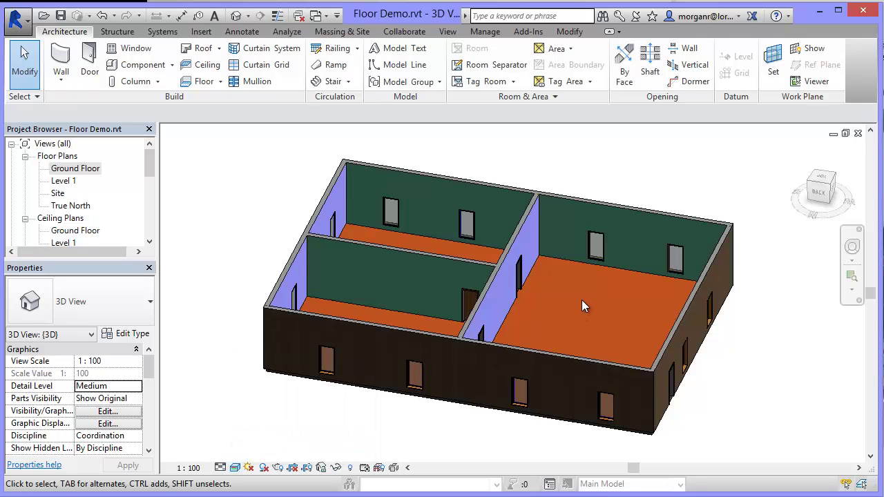
{"action": "scroll", "coordinate": [582, 302], "scroll_direction": "up", "scroll_amount": 10}
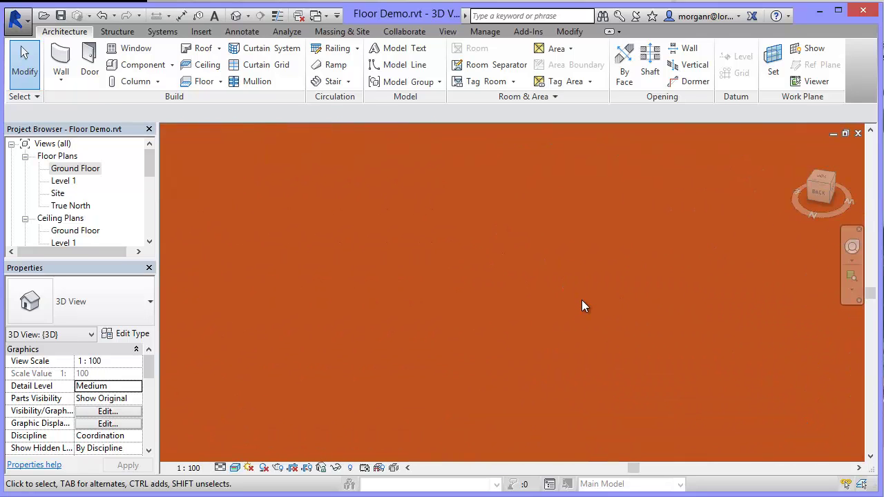
{"action": "scroll", "coordinate": [550, 289], "scroll_direction": "up", "scroll_amount": 2}
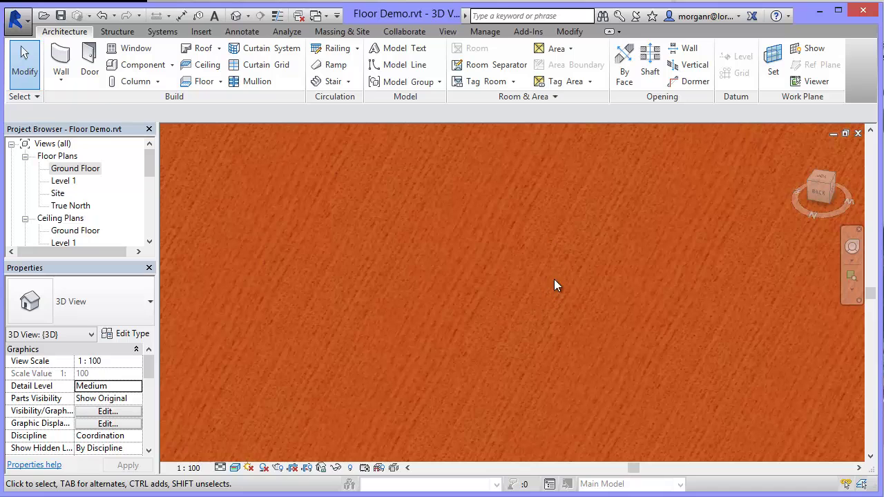
{"action": "scroll", "coordinate": [482, 288], "scroll_direction": "up", "scroll_amount": 2}
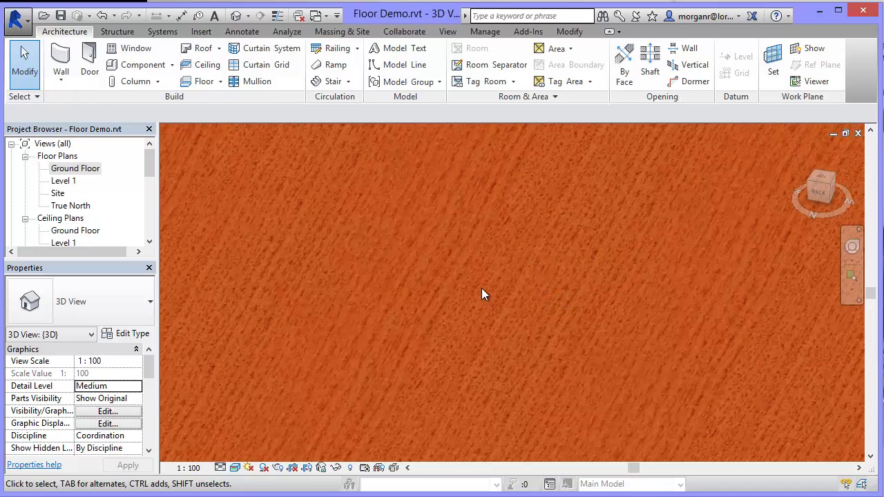
{"action": "scroll", "coordinate": [481, 288], "scroll_direction": "down", "scroll_amount": 10}
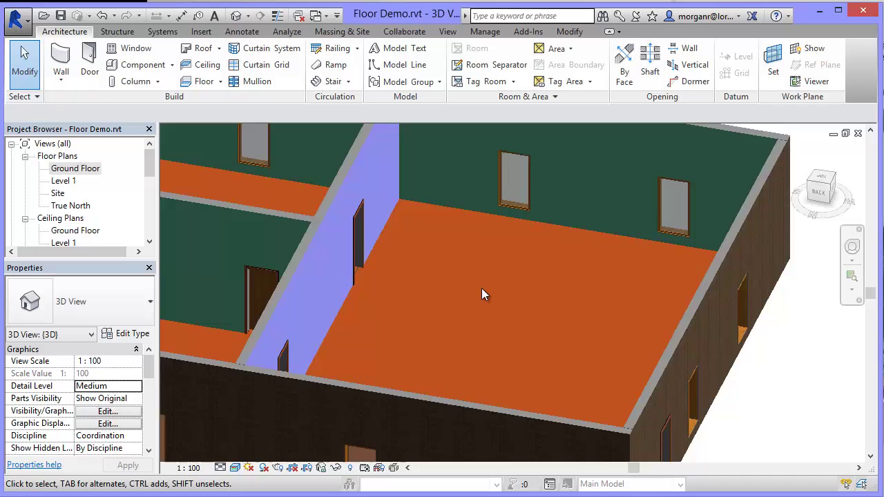
Switch the visual style to Consistent Colors and zoom in and out to check the model.
{"action": "left_click", "coordinate": [241, 469]}
{"action": "left_click", "coordinate": [264, 427]}
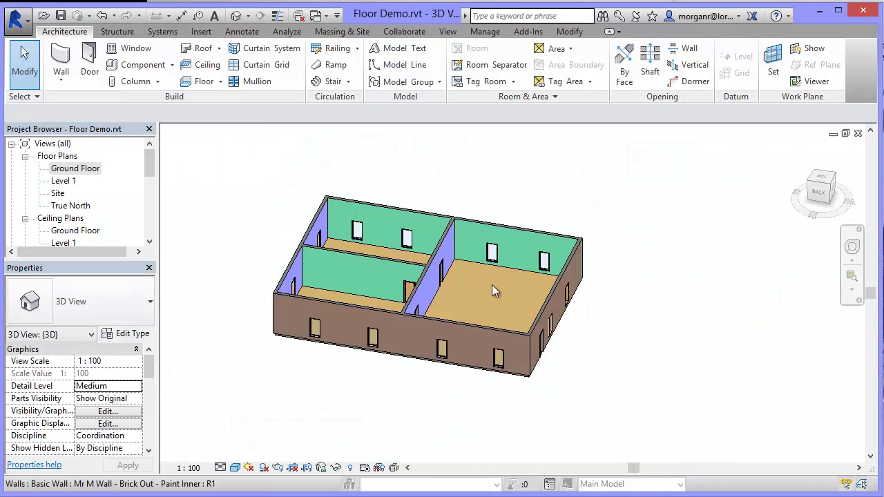
{"action": "scroll", "coordinate": [496, 281], "scroll_direction": "up", "scroll_amount": 6}
{"action": "scroll", "coordinate": [495, 280], "scroll_direction": "up", "scroll_amount": 2}
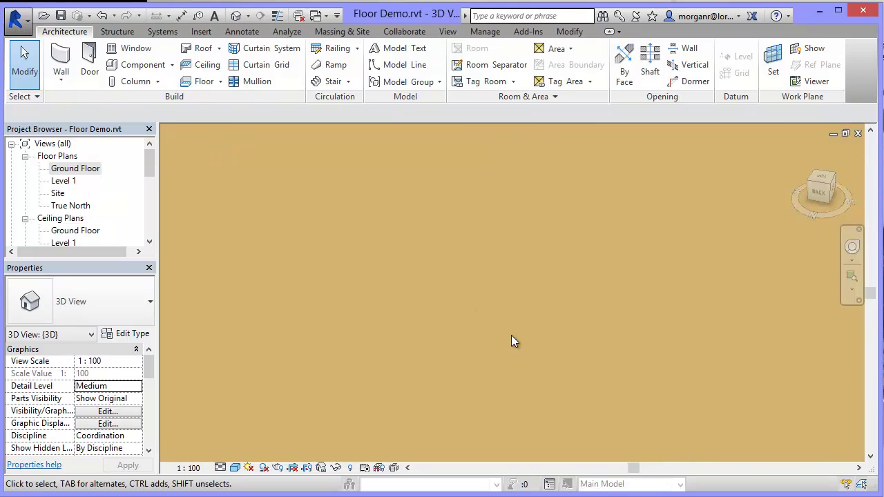
{"action": "scroll", "coordinate": [451, 293], "scroll_direction": "down", "scroll_amount": 8}
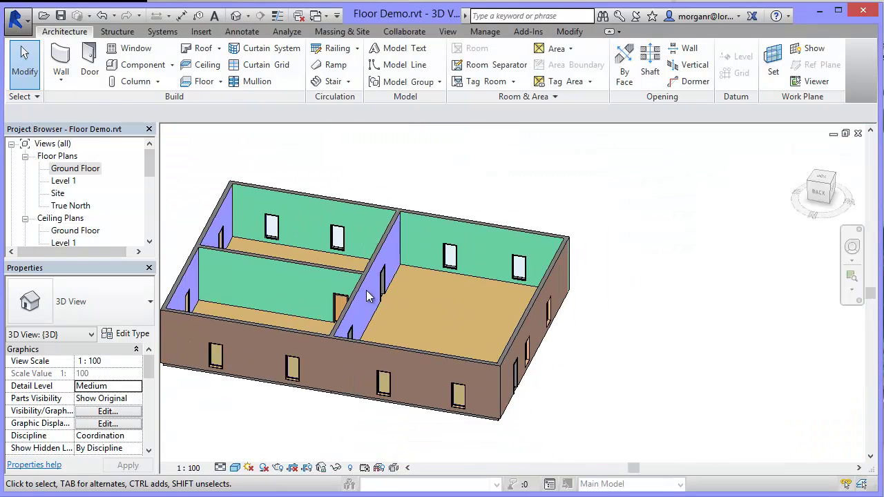
Return the 3D view to Realistic display and reposition the model.
{"action": "left_click", "coordinate": [246, 469]}
{"action": "left_click", "coordinate": [249, 438]}
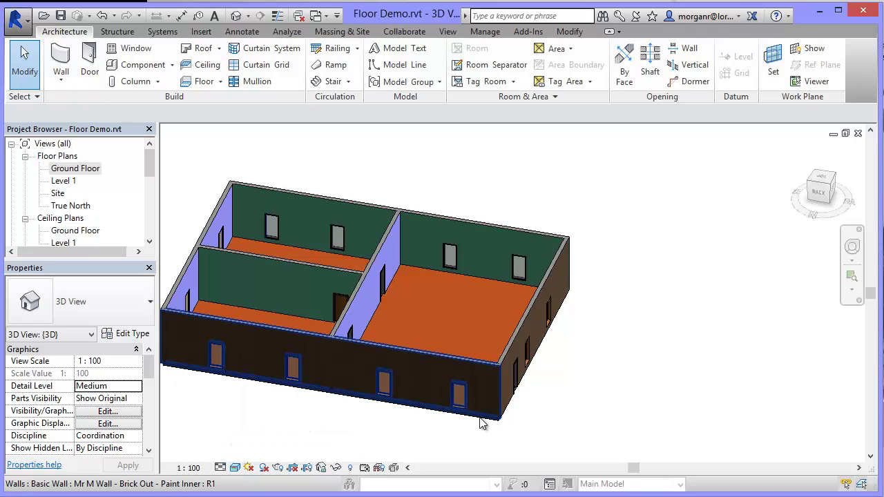
{"action": "middle_click_drag", "start_coordinate": [384, 431], "coordinate": [509, 427]}
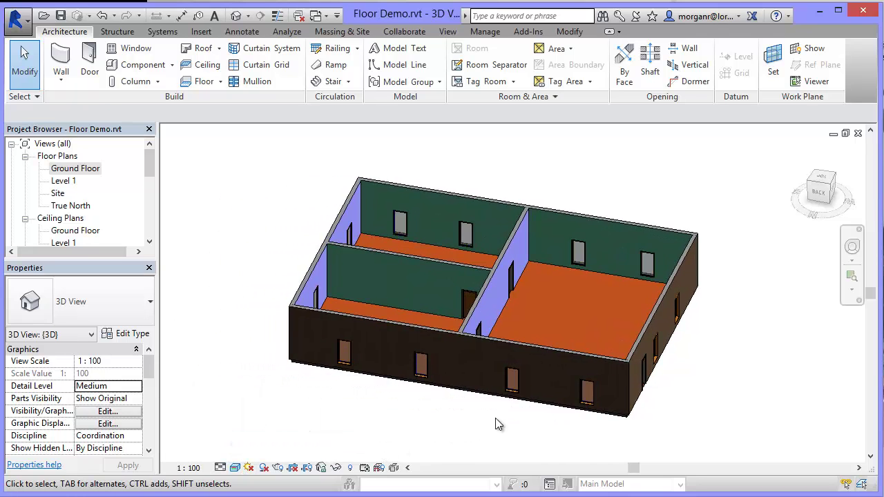
{"action": "scroll", "coordinate": [496, 424], "scroll_direction": "up", "scroll_amount": 2}
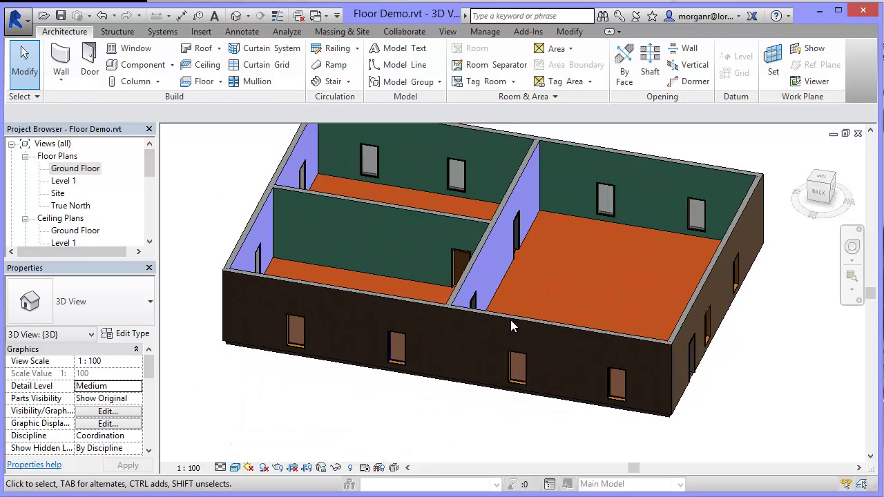
Duplicate the large room's floor type as a new type named Floor - Red Carpet.
{"action": "left_click", "coordinate": [579, 221]}
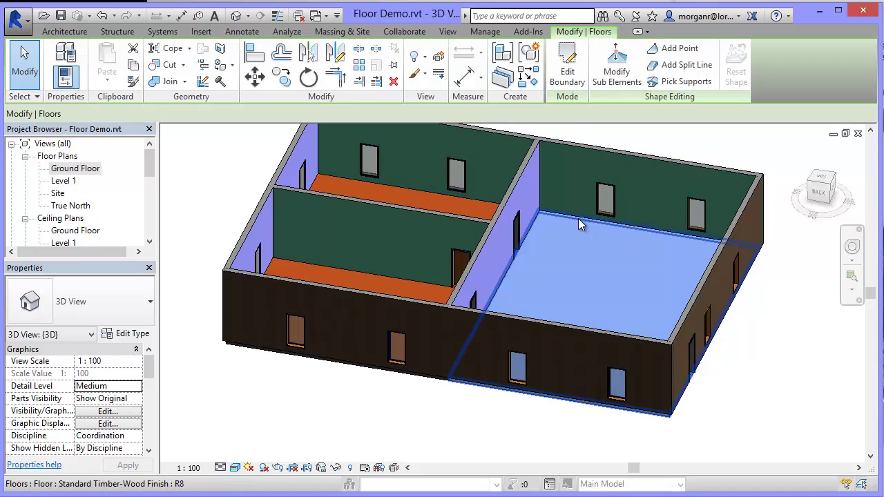
{"action": "left_click", "coordinate": [123, 335]}
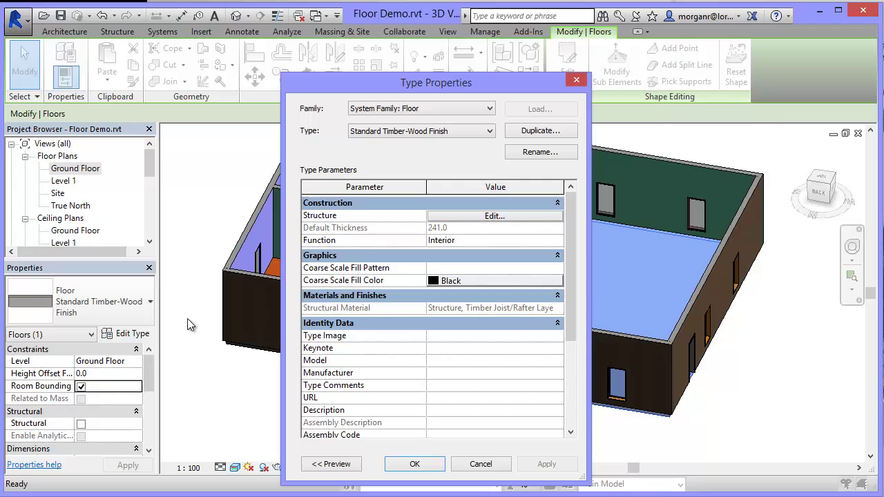
{"action": "left_click_drag", "start_coordinate": [470, 83], "coordinate": [448, 40]}
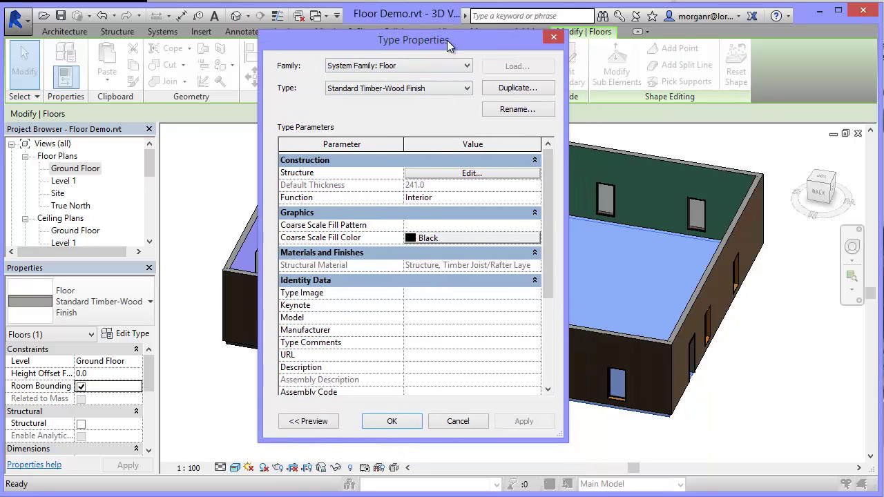
{"action": "left_click", "coordinate": [512, 90]}
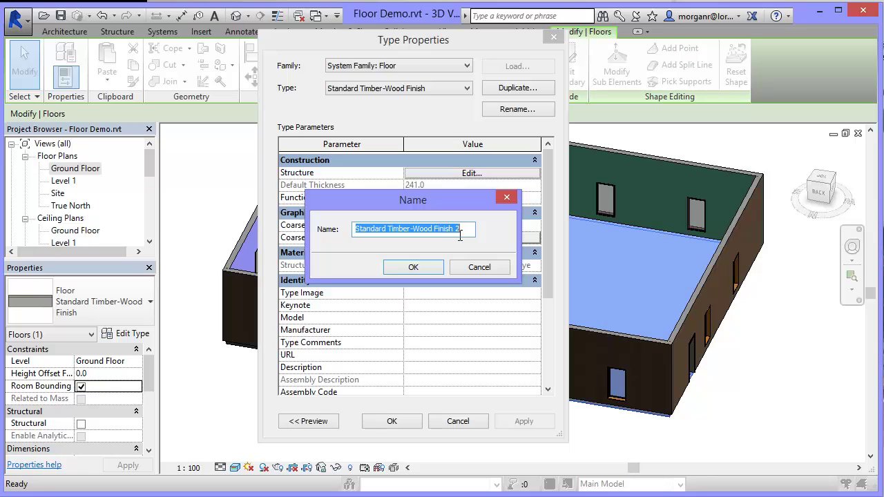
{"action": "type", "text": "Floor - Red Carpet"}
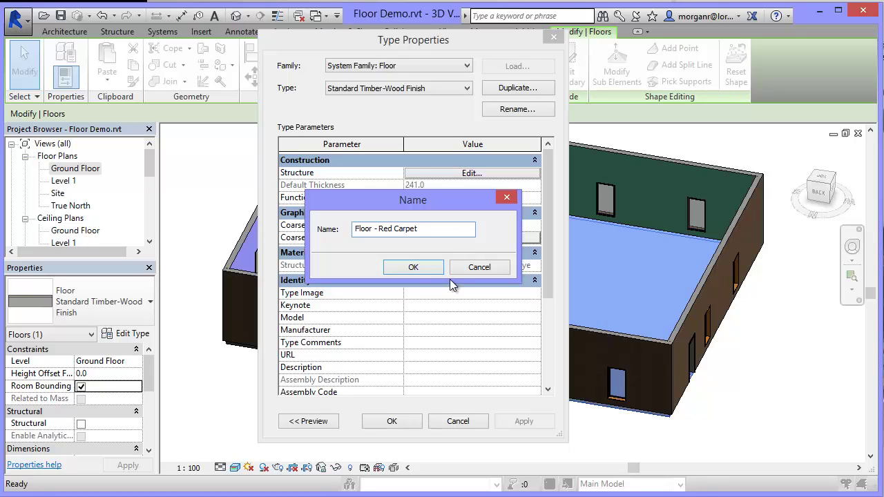
{"action": "left_click", "coordinate": [413, 268]}
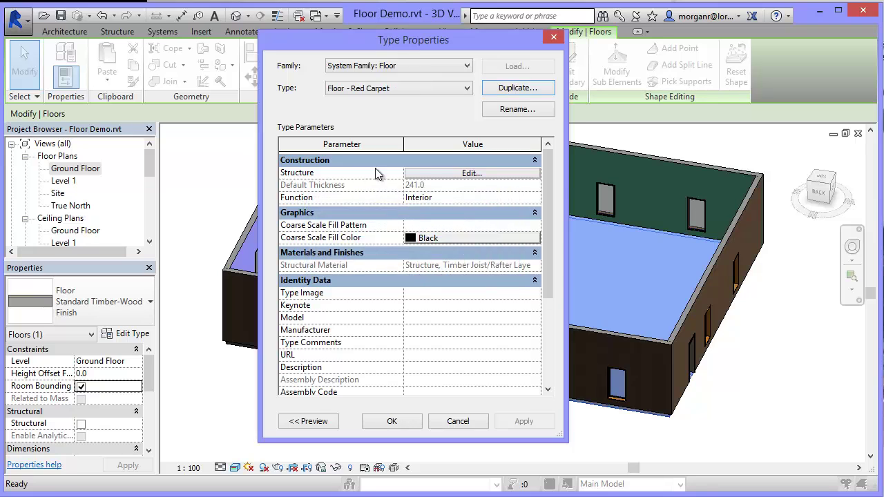
Set the floor type's finish layer material to Floor - Rosewood.
{"action": "left_click", "coordinate": [470, 173]}
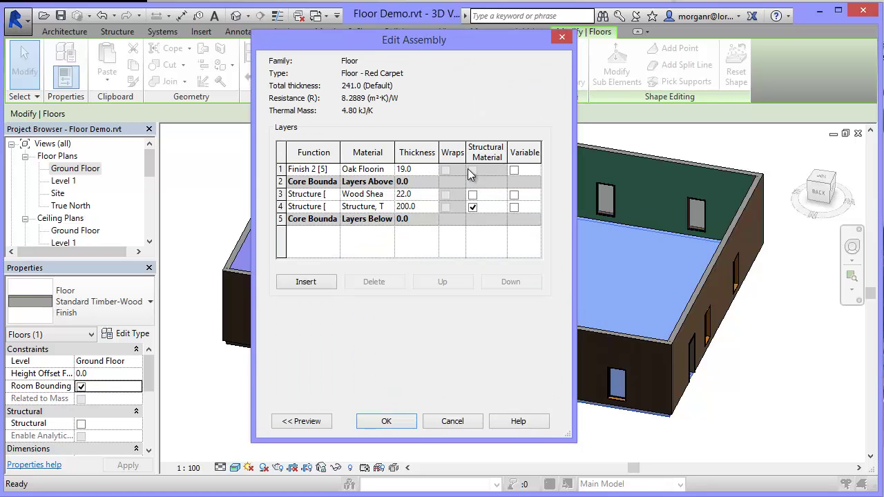
{"action": "left_click", "coordinate": [371, 172]}
{"action": "left_click", "coordinate": [389, 169]}
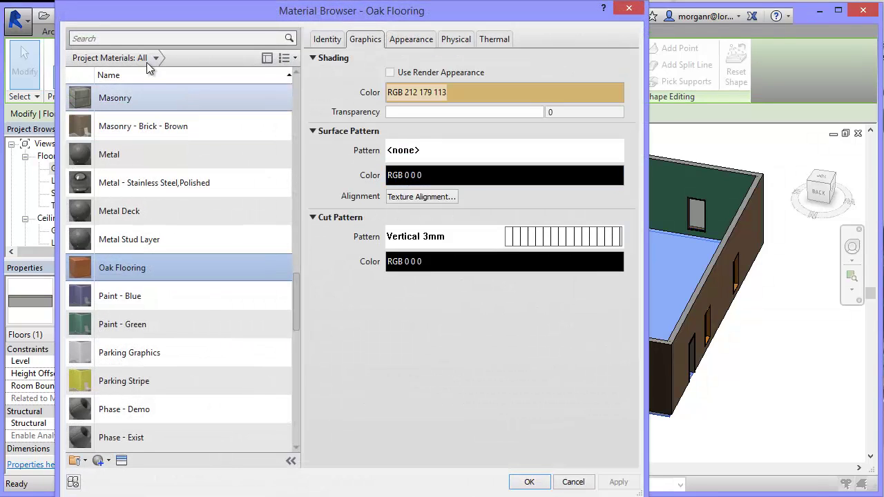
{"action": "left_click", "coordinate": [107, 37]}
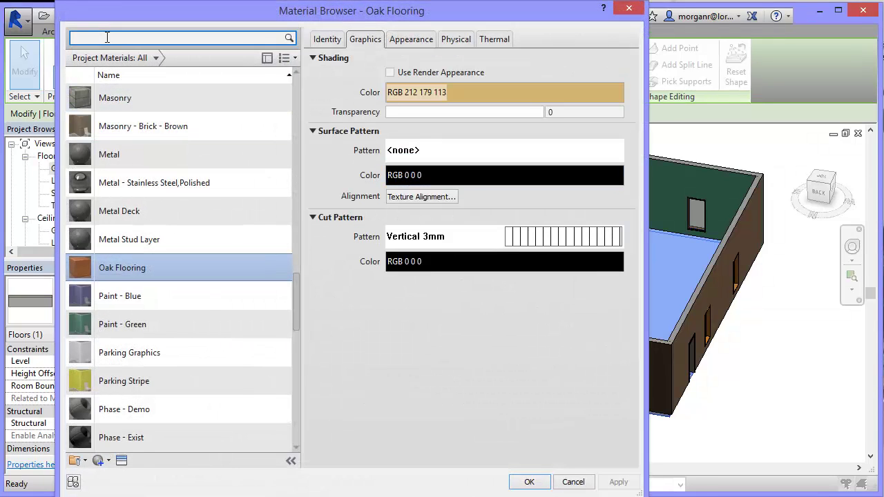
{"action": "type", "text": "floor"}
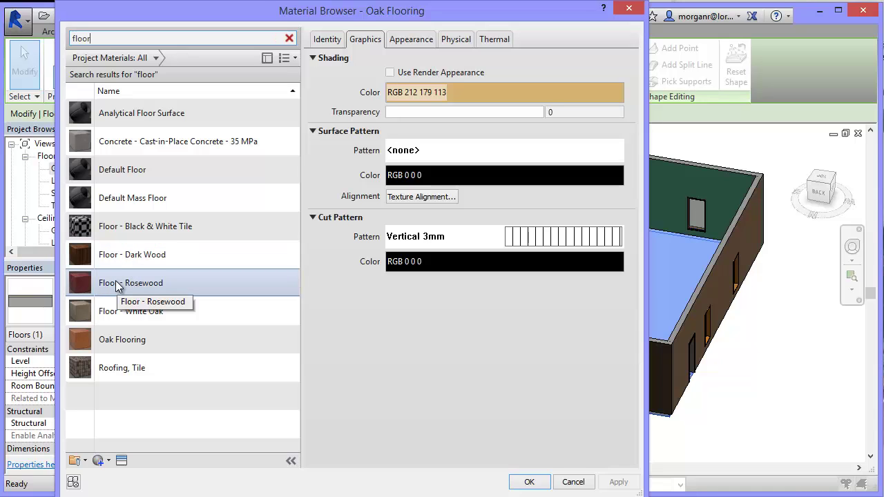
{"action": "left_click", "coordinate": [117, 287]}
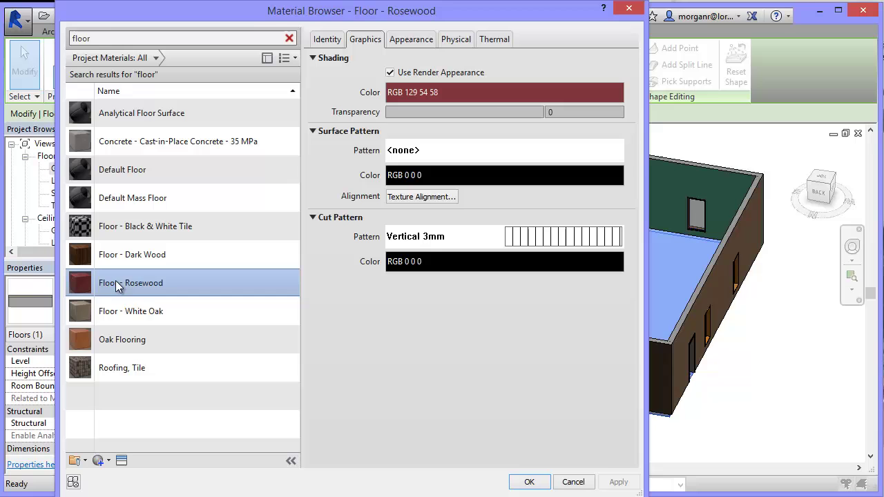
{"action": "left_click", "coordinate": [529, 482]}
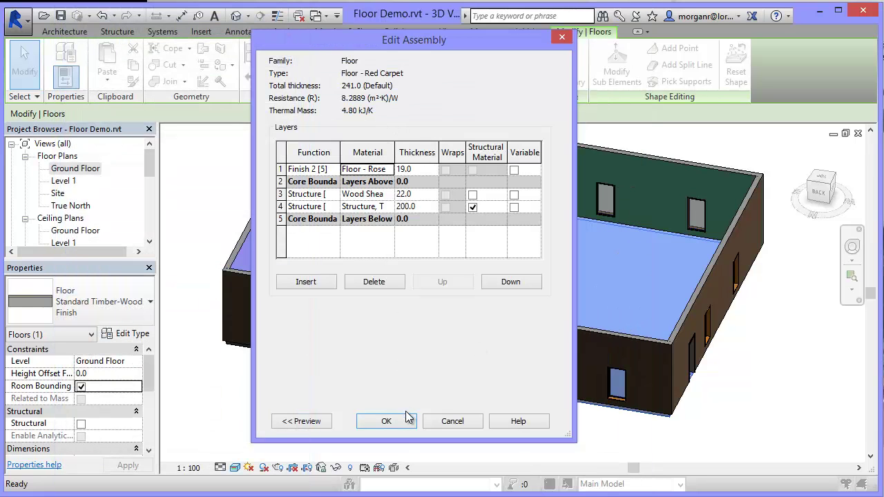
{"action": "left_click", "coordinate": [397, 422]}
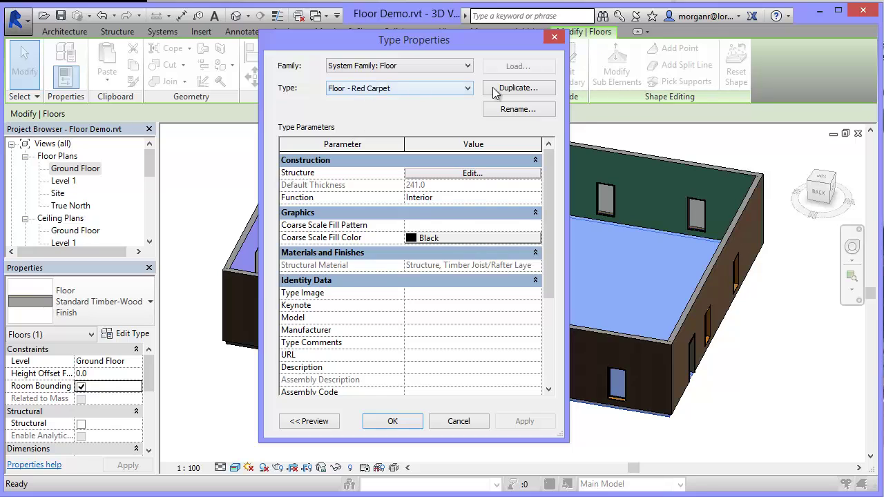
Rename the floor type from Floor - Red Carpet to Floor - Rosewood.
{"action": "left_click", "coordinate": [507, 110]}
{"action": "left_click", "coordinate": [408, 241]}
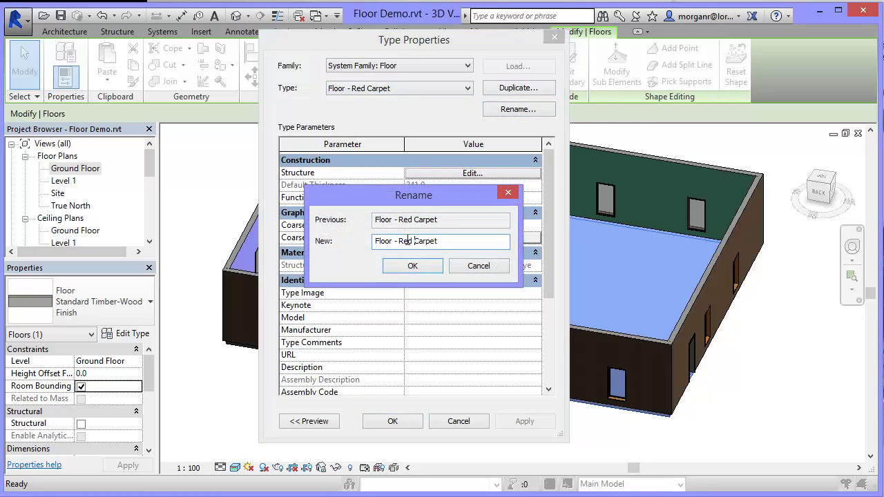
{"action": "left_click_drag", "start_coordinate": [400, 240], "coordinate": [489, 233]}
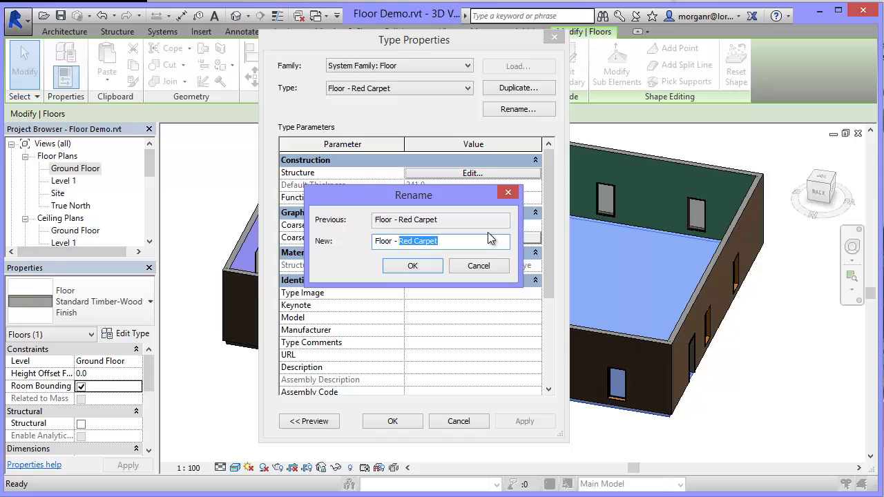
{"action": "type", "text": "R"}
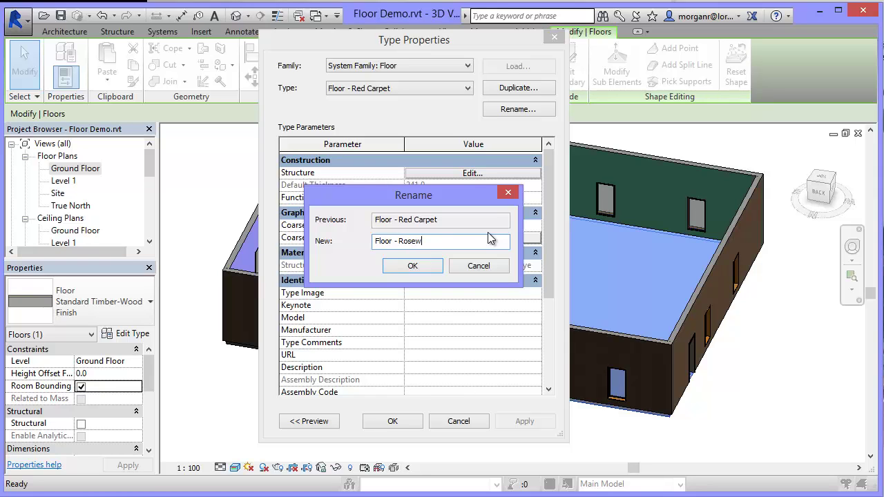
{"action": "left_click", "coordinate": [413, 266]}
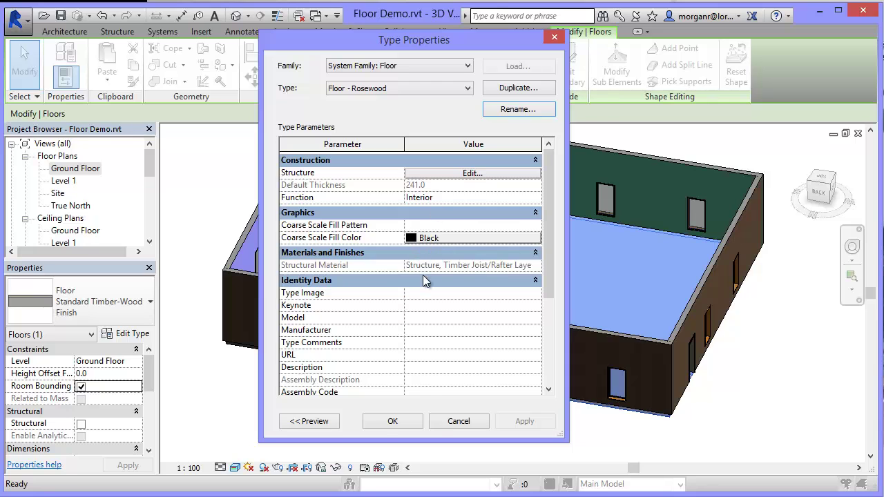
{"action": "left_click", "coordinate": [393, 422]}
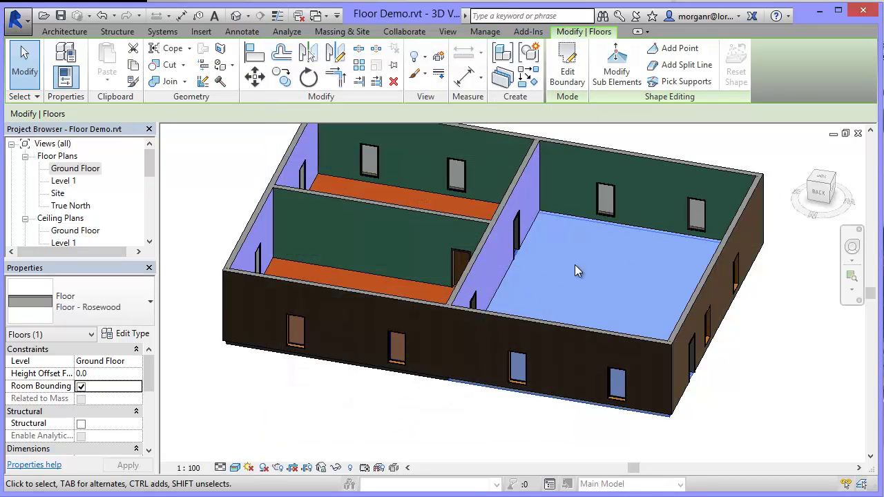
{"action": "left_click", "coordinate": [758, 299]}
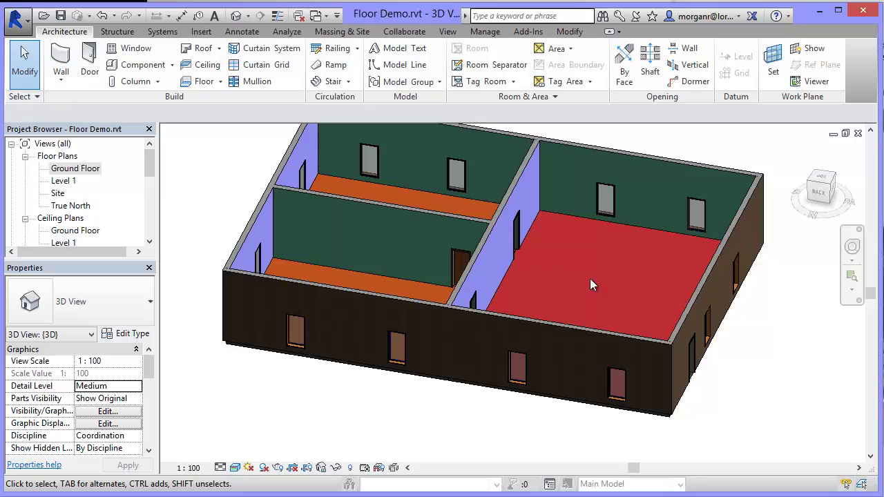
{"action": "scroll", "coordinate": [572, 268], "scroll_direction": "up", "scroll_amount": 10}
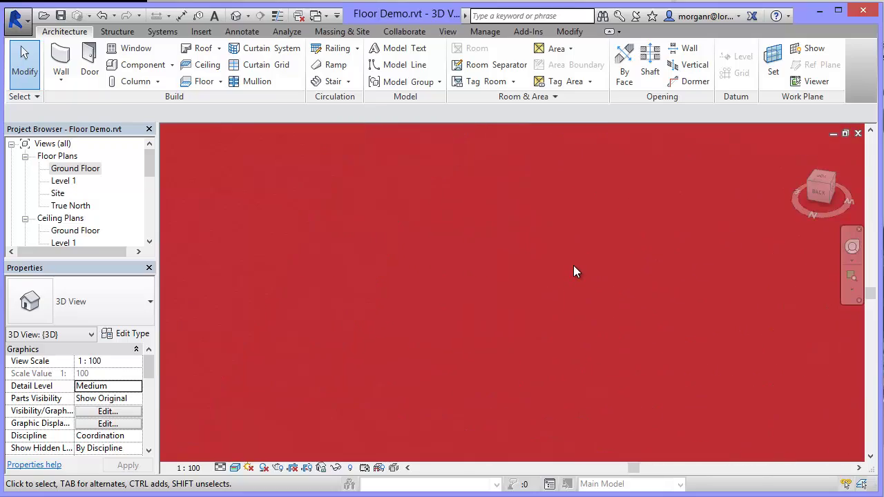
{"action": "scroll", "coordinate": [574, 256], "scroll_direction": "up", "scroll_amount": 2}
{"action": "scroll", "coordinate": [537, 304], "scroll_direction": "up", "scroll_amount": 5}
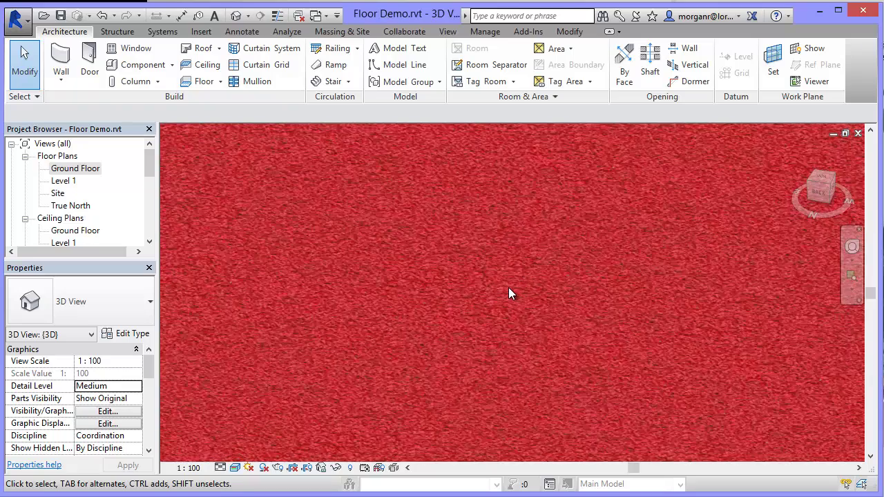
{"action": "scroll", "coordinate": [509, 293], "scroll_direction": "up", "scroll_amount": 2}
{"action": "scroll", "coordinate": [509, 293], "scroll_direction": "down", "scroll_amount": 10}
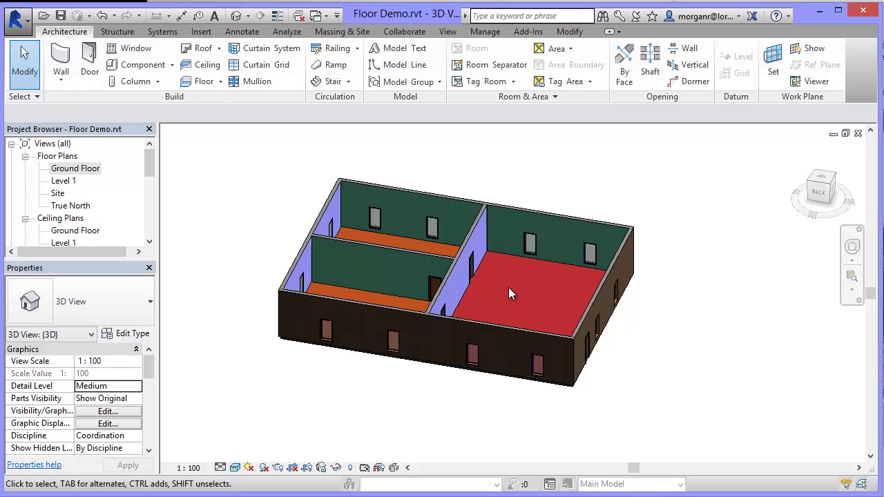
Duplicate the narrow back room's floor type as Floor - Black & White Tiles.
{"action": "left_click", "coordinate": [431, 245]}
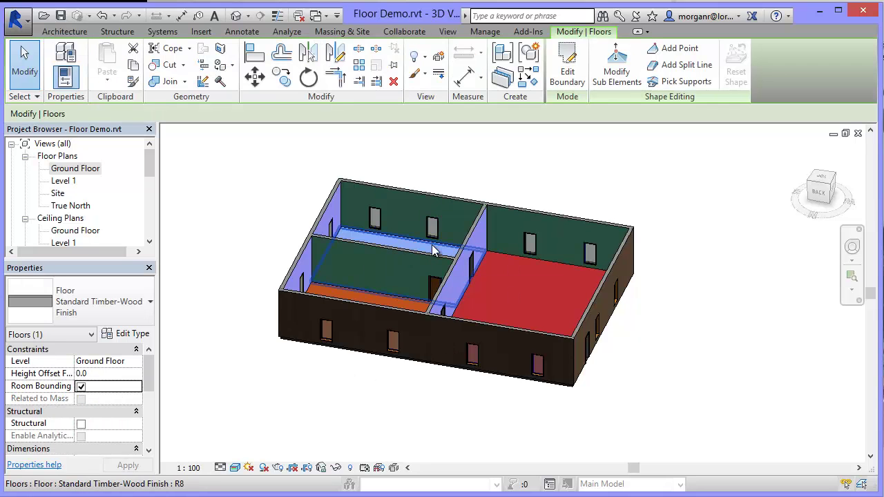
{"action": "left_click", "coordinate": [139, 333]}
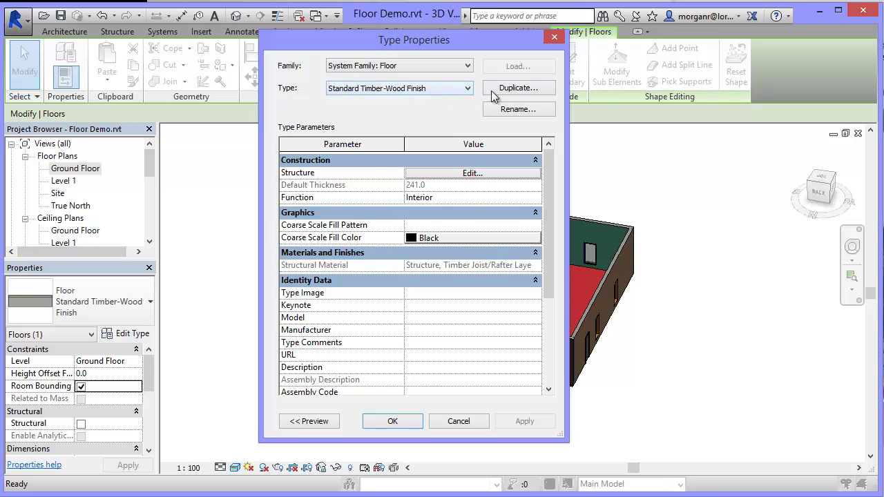
{"action": "left_click", "coordinate": [512, 89]}
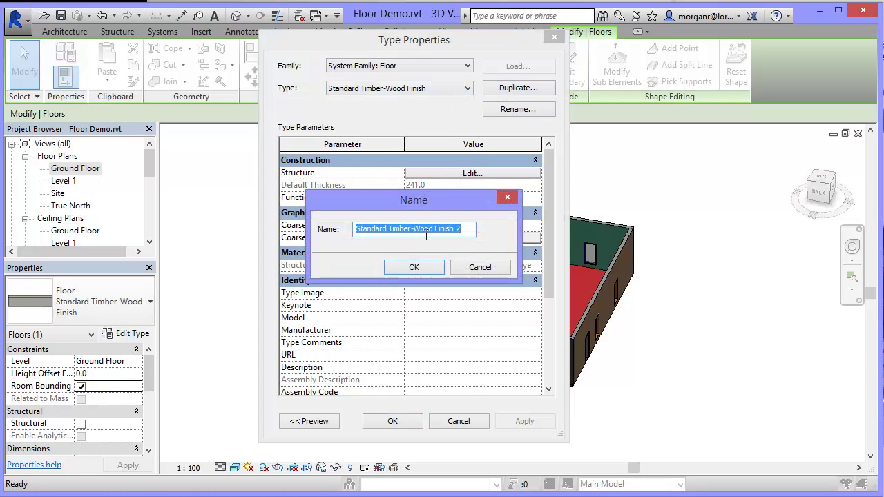
{"action": "type", "text": "Floor - Black"}
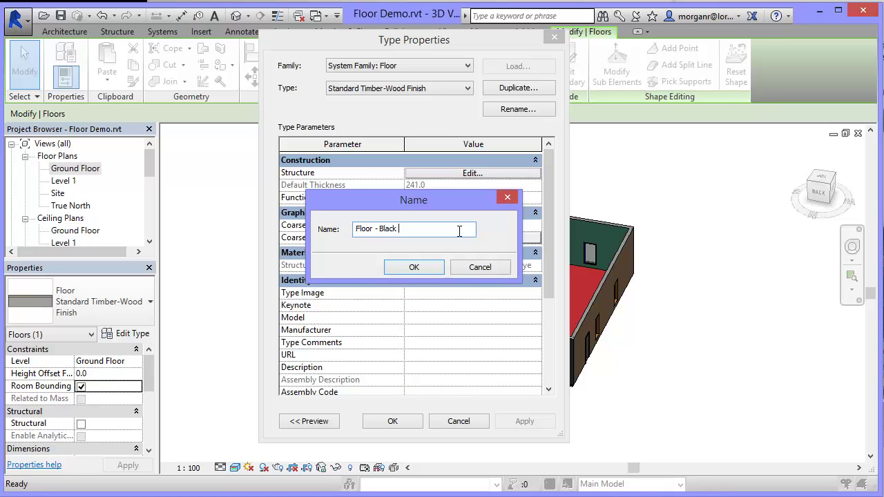
{"action": "type", "text": " & White Tiles"}
{"action": "left_click", "coordinate": [423, 265]}
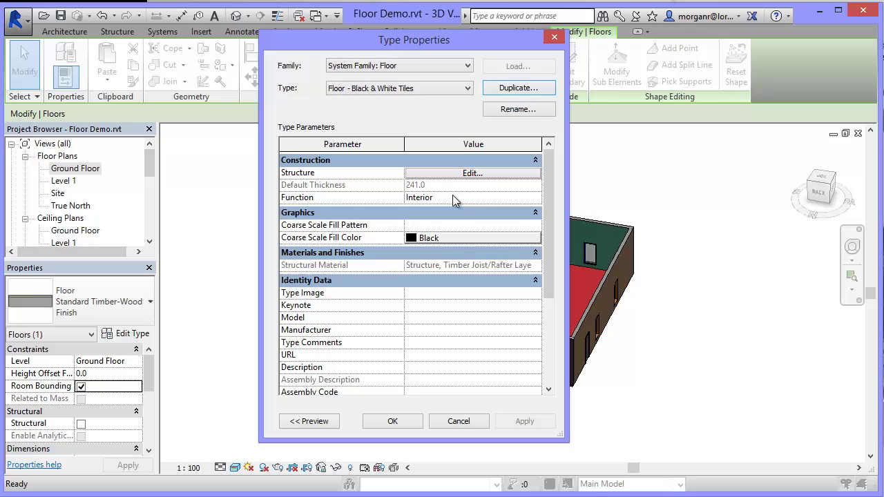
Set the new type's finish layer material to Floor - Black & White Tile.
{"action": "left_click", "coordinate": [465, 174]}
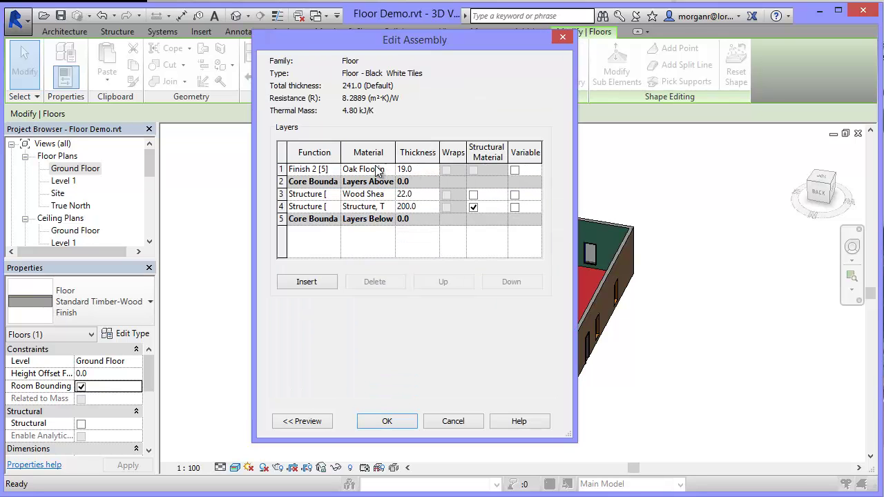
{"action": "left_click", "coordinate": [378, 170]}
{"action": "left_click", "coordinate": [390, 170]}
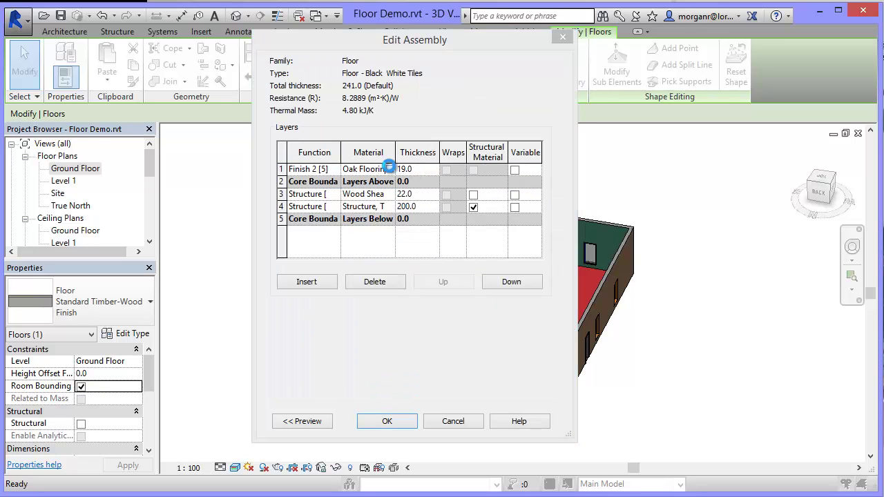
{"action": "left_click", "coordinate": [129, 38]}
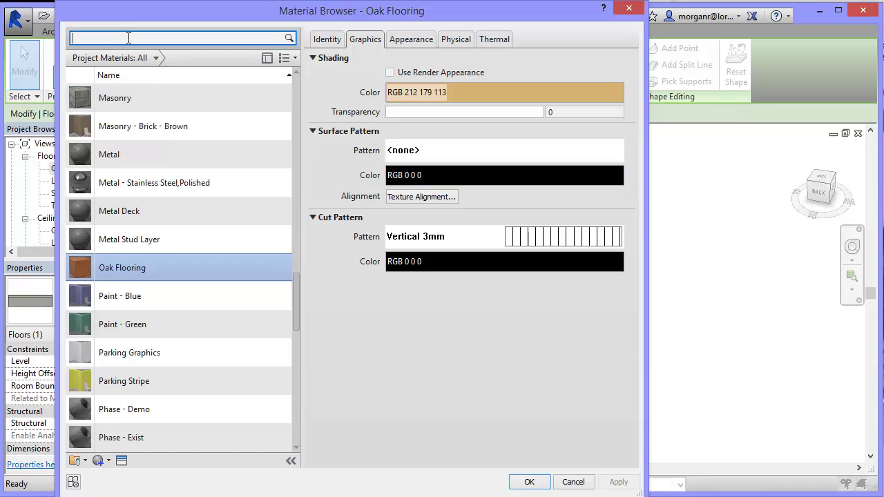
{"action": "type", "text": "floor"}
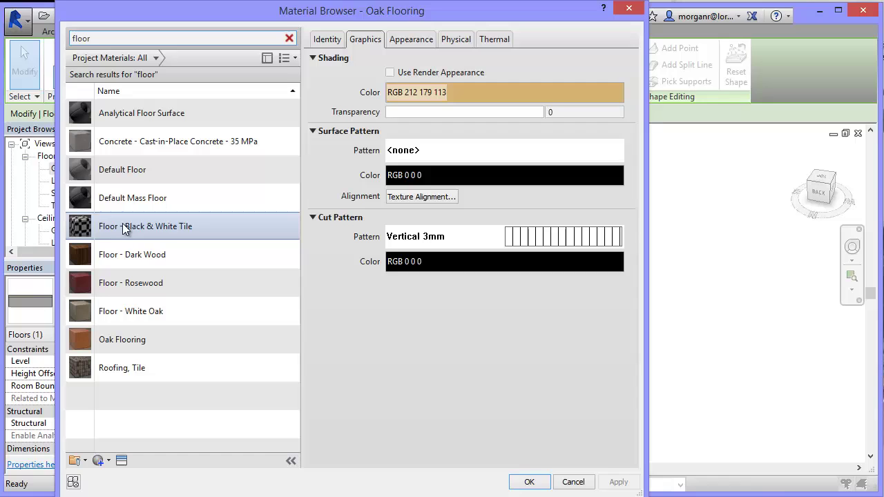
{"action": "left_click", "coordinate": [121, 227]}
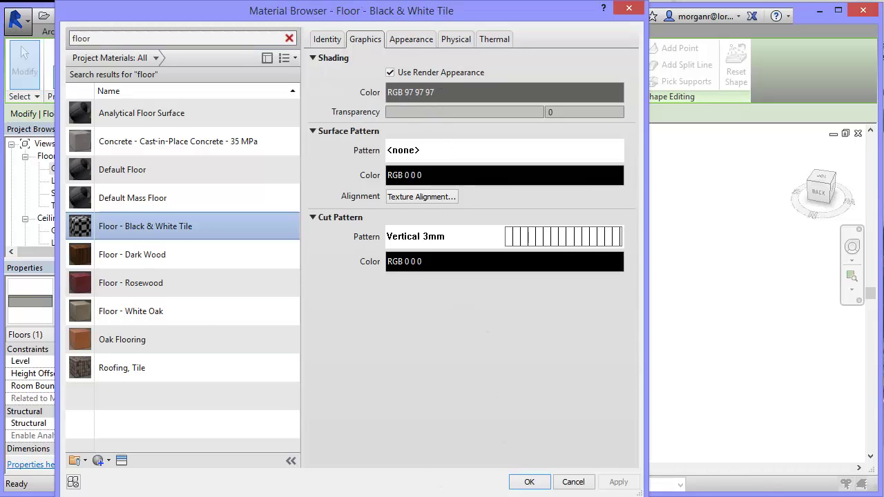
{"action": "left_click", "coordinate": [529, 482]}
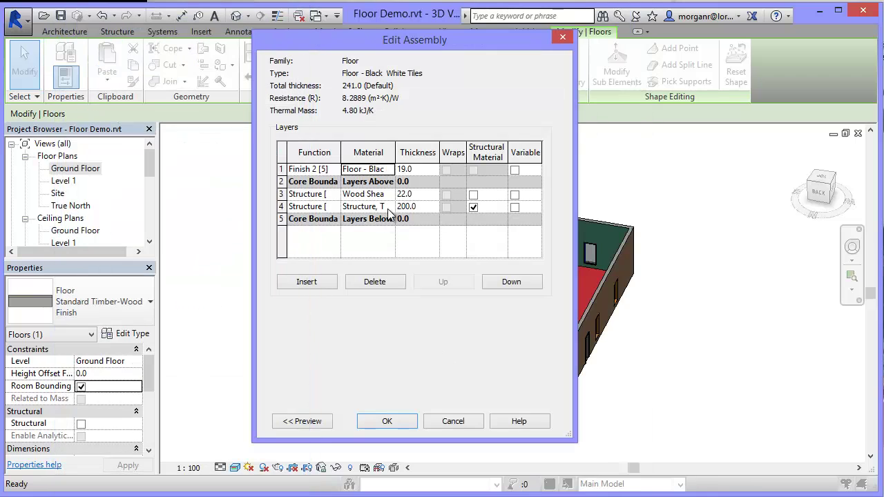
{"action": "left_click", "coordinate": [388, 422]}
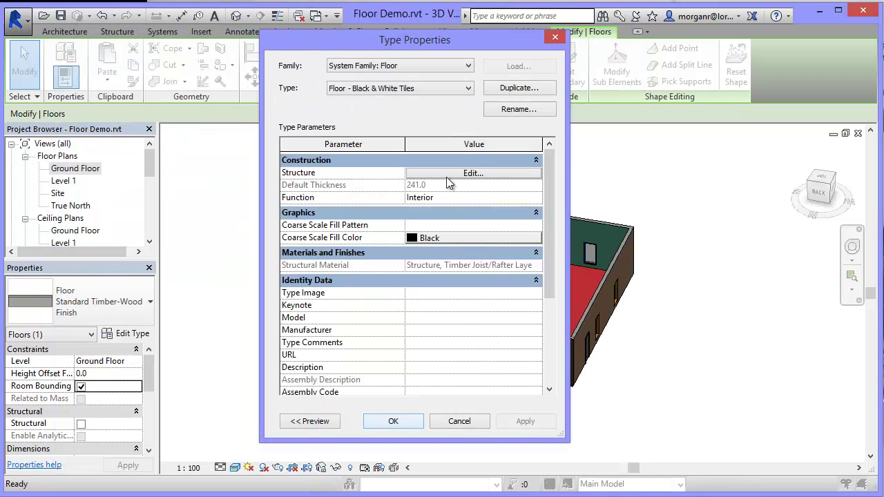
Apply the new tile floor type, clear the selection and zoom to check the result.
{"action": "left_click", "coordinate": [394, 421]}
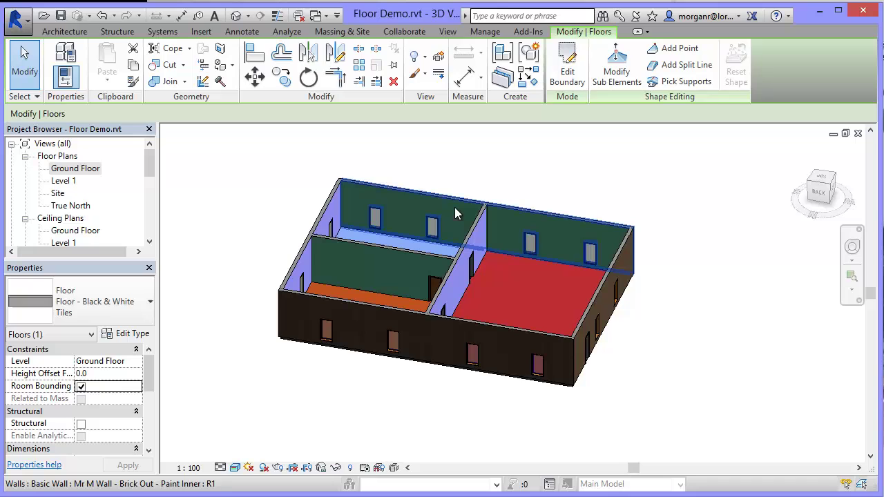
{"action": "key", "text": "Escape"}
{"action": "scroll", "coordinate": [442, 254], "scroll_direction": "up", "scroll_amount": 10}
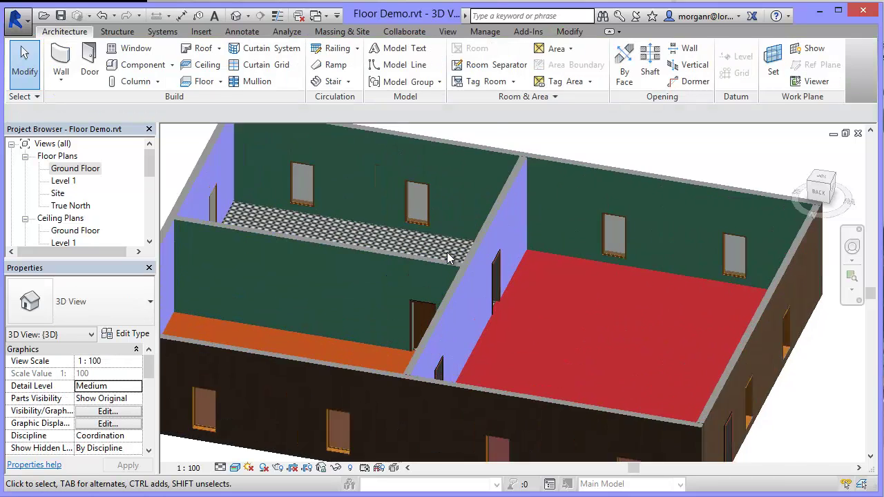
{"action": "scroll", "coordinate": [447, 252], "scroll_direction": "up", "scroll_amount": 3}
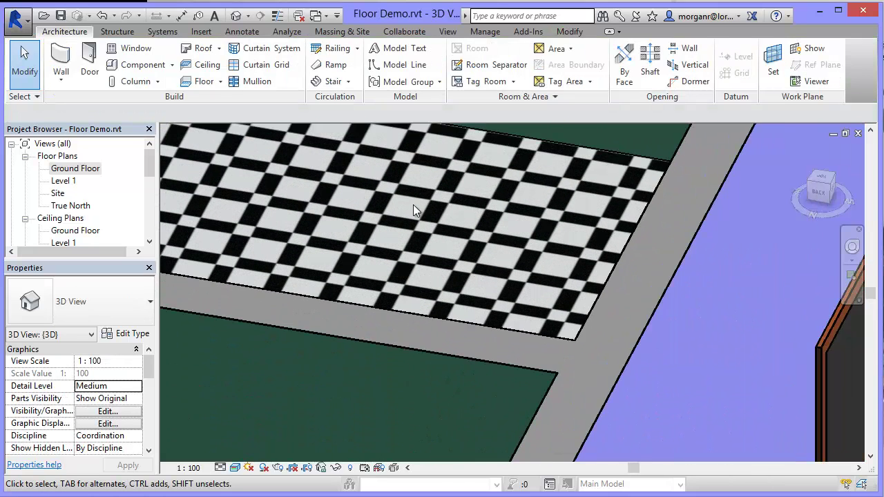
{"action": "scroll", "coordinate": [413, 204], "scroll_direction": "down", "scroll_amount": 6}
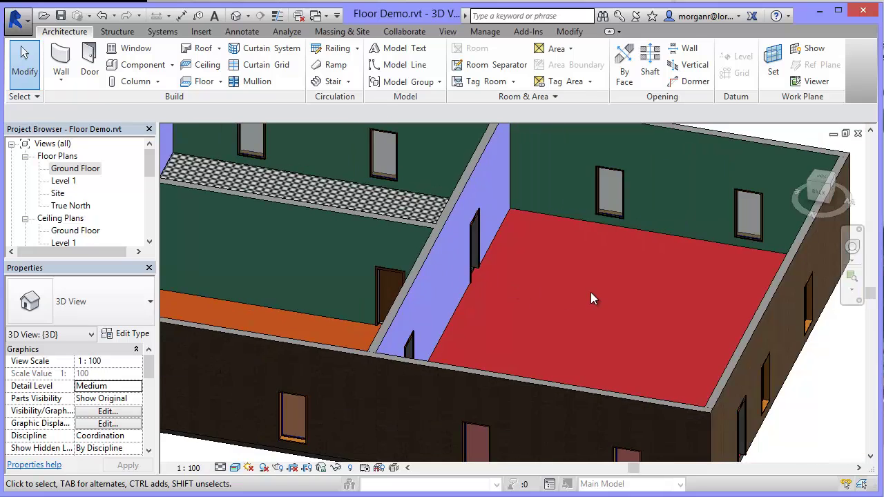
{"action": "scroll", "coordinate": [591, 299], "scroll_direction": "down", "scroll_amount": 2}
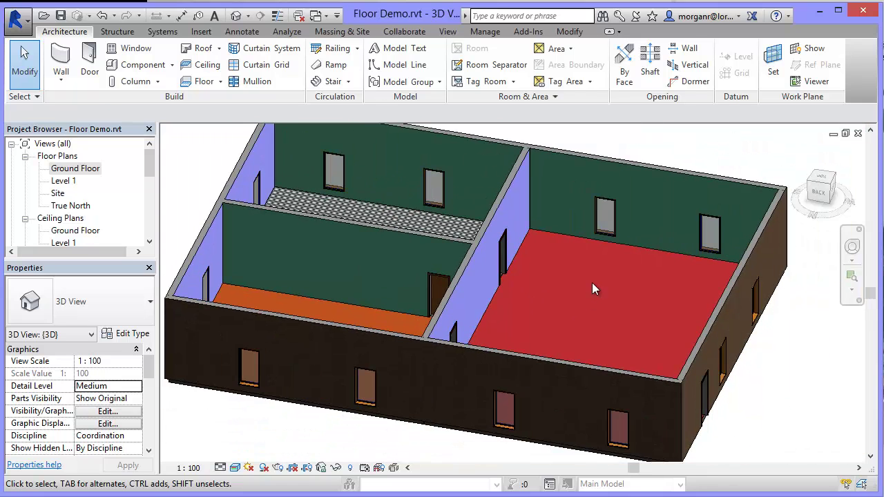
Change the large room's Rosewood floor to Floor - Black & White Tiles, then select the front timber floor.
{"action": "left_click", "coordinate": [602, 243]}
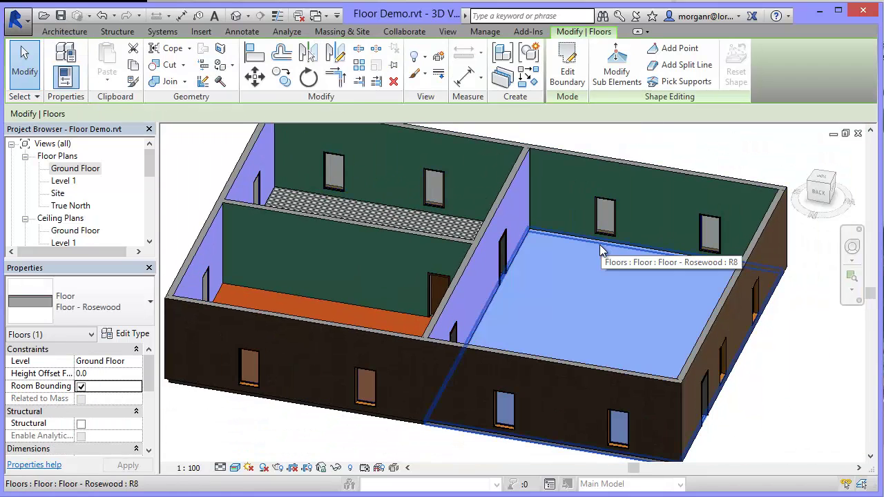
{"action": "left_click", "coordinate": [149, 302]}
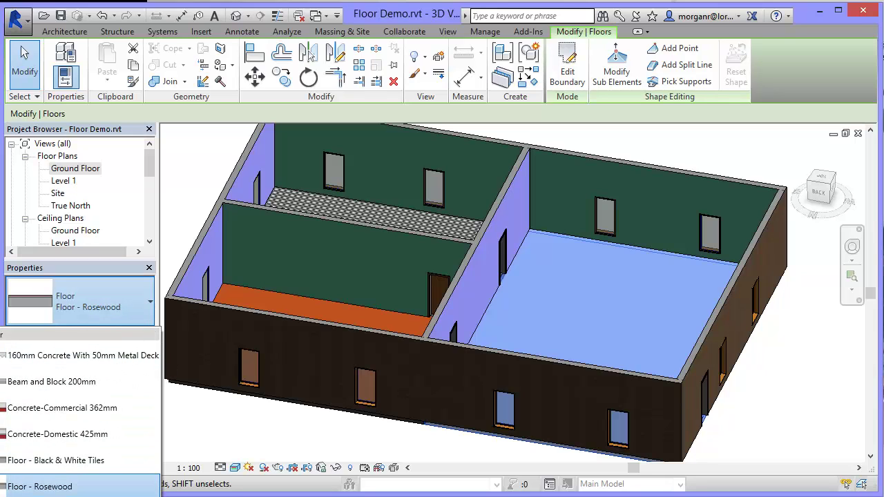
{"action": "left_click", "coordinate": [55, 460]}
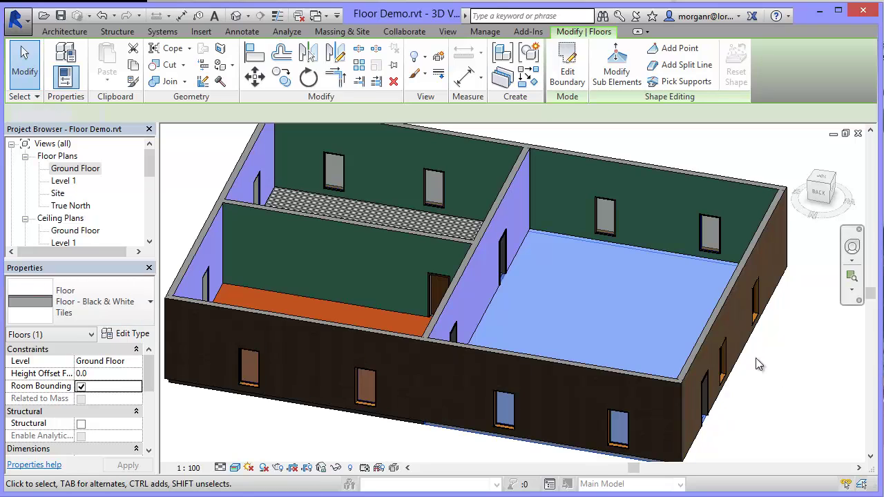
{"action": "left_click", "coordinate": [756, 358]}
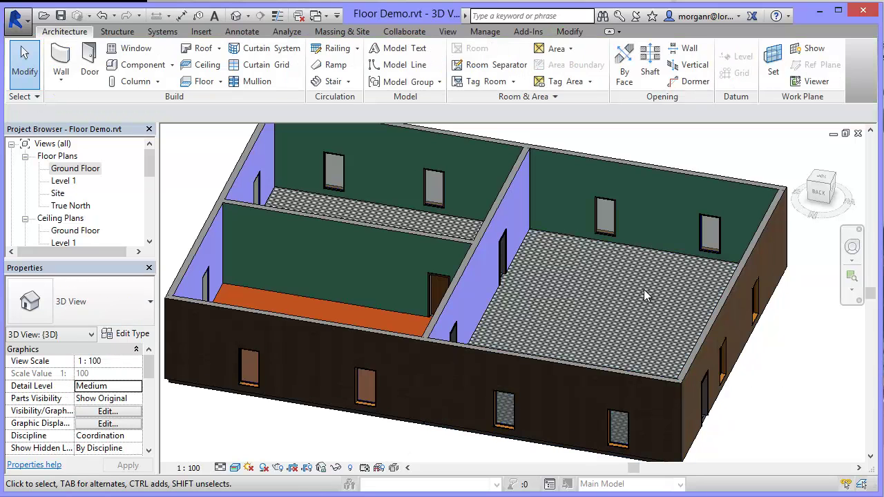
{"action": "left_click", "coordinate": [407, 316]}
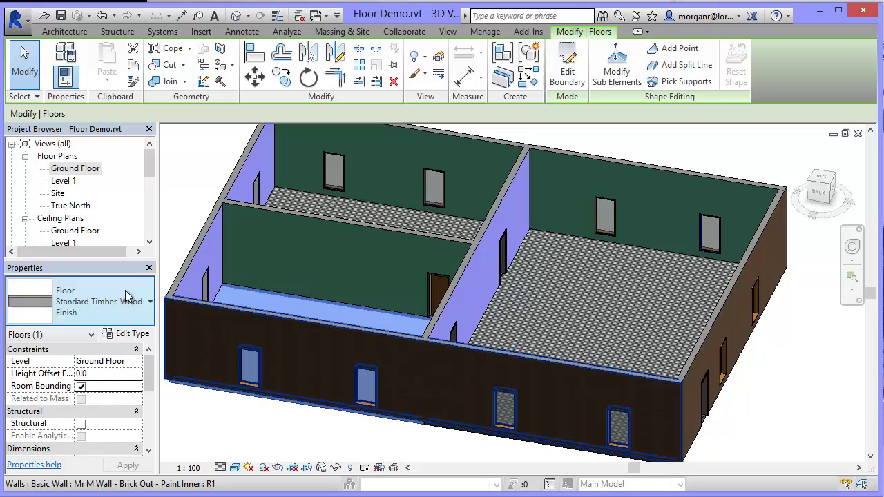
{"action": "left_click", "coordinate": [147, 297]}
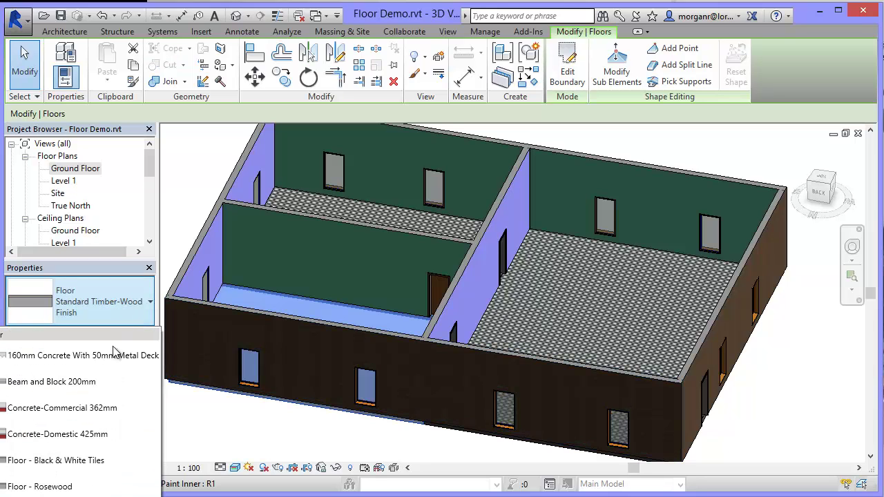